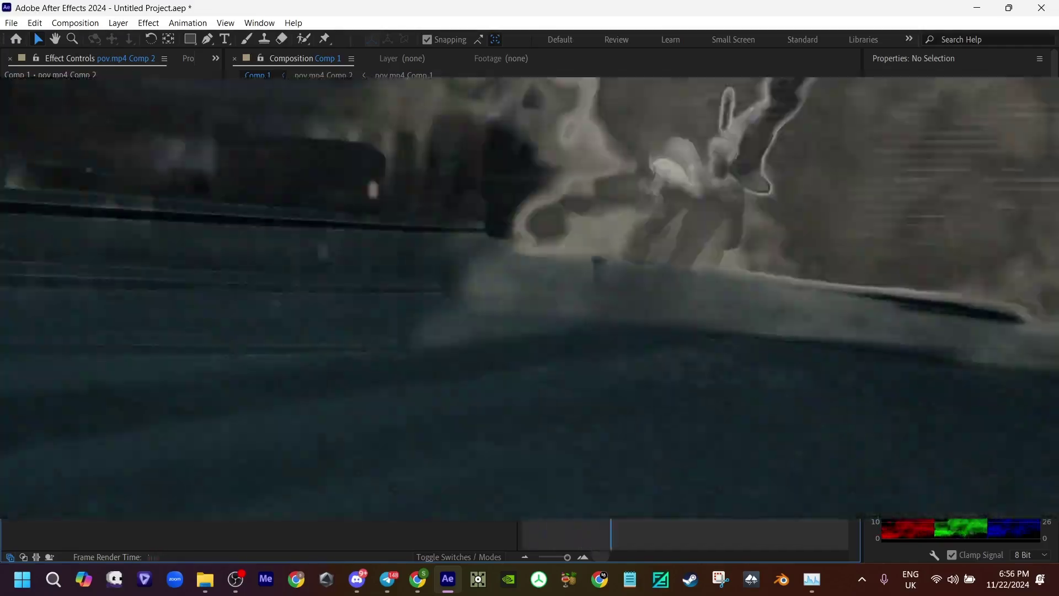
Step: Play back the pov.mp4 Comp 2 clip in Comp 1 from the beginning
left_click_drag(610, 407, 575, 421)
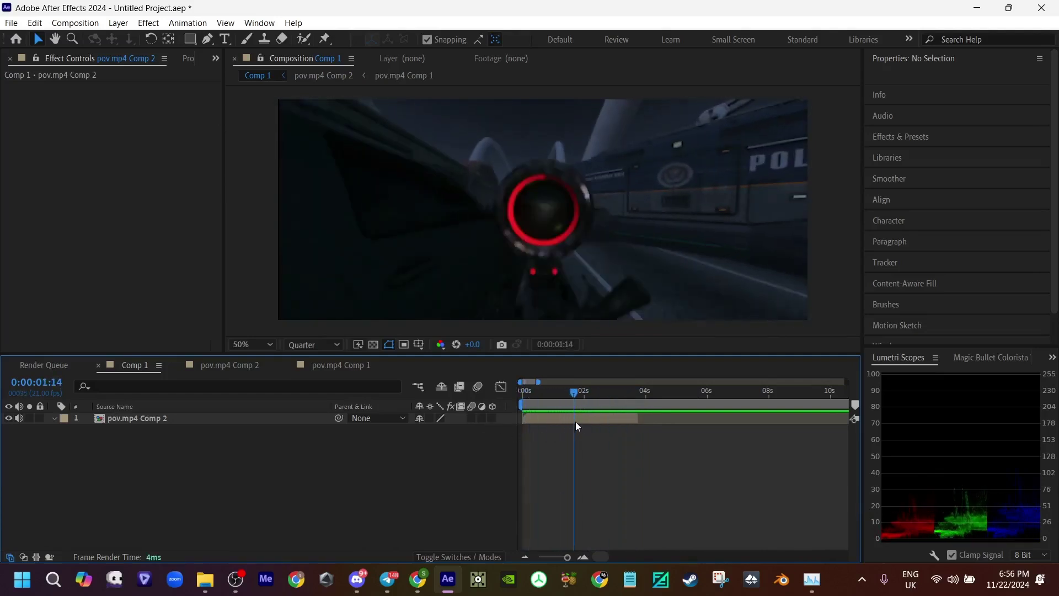
left_click(577, 421)
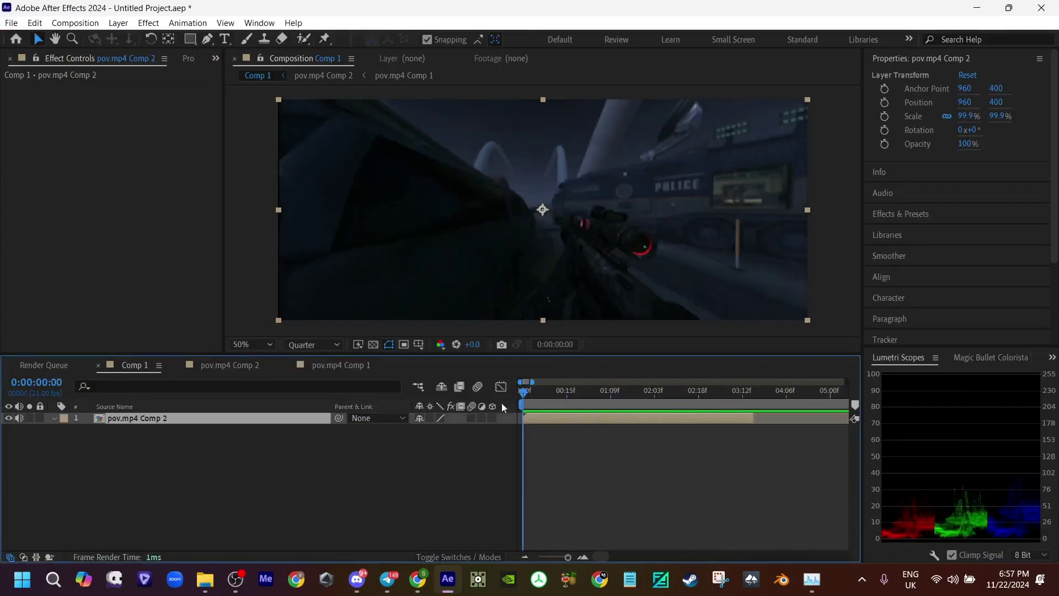
key("space")
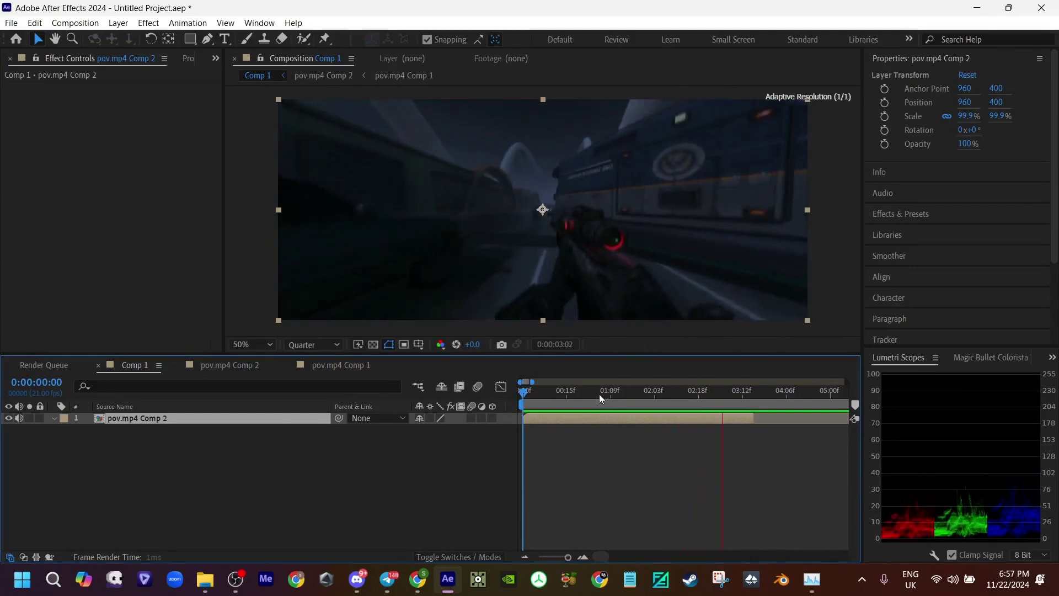
key("space")
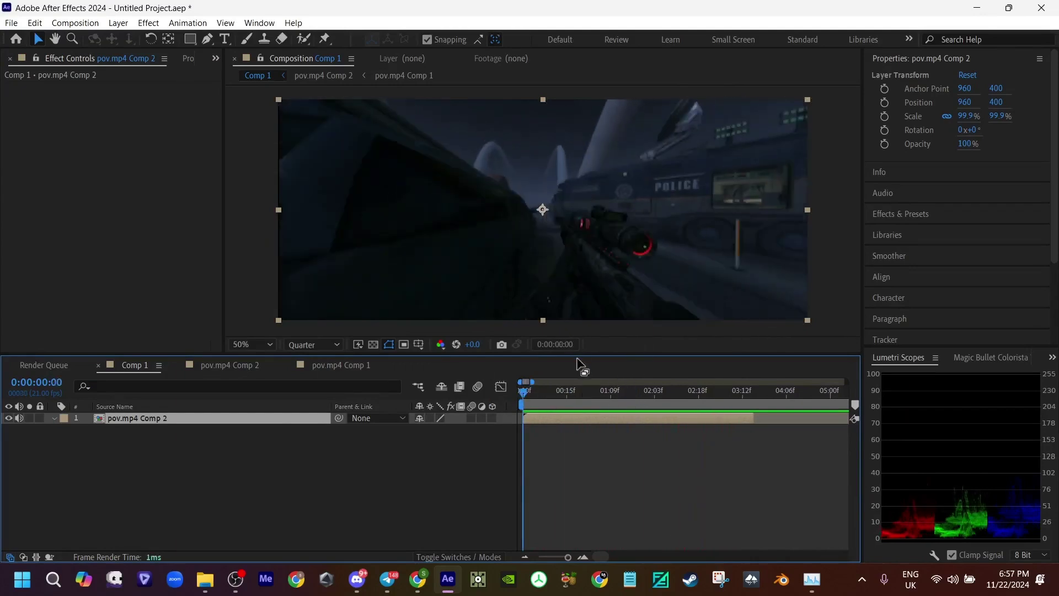
Step: Apply Motion Tile to the pov.mp4 Comp 2 layer with output width 200, output height 170 and mirrored edges
left_click_drag(585, 395, 647, 397)
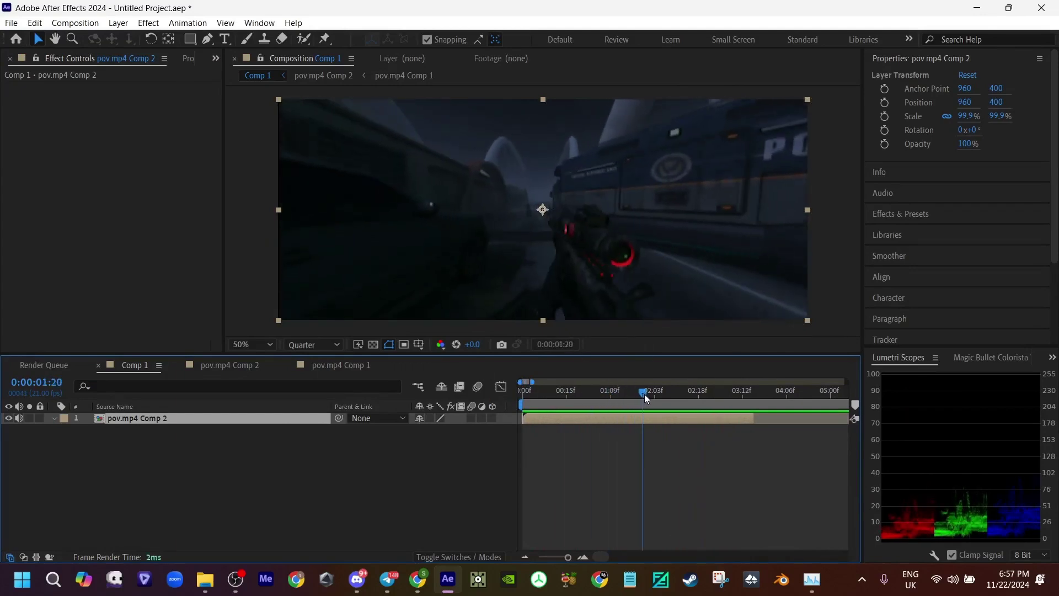
key("ctrl+space")
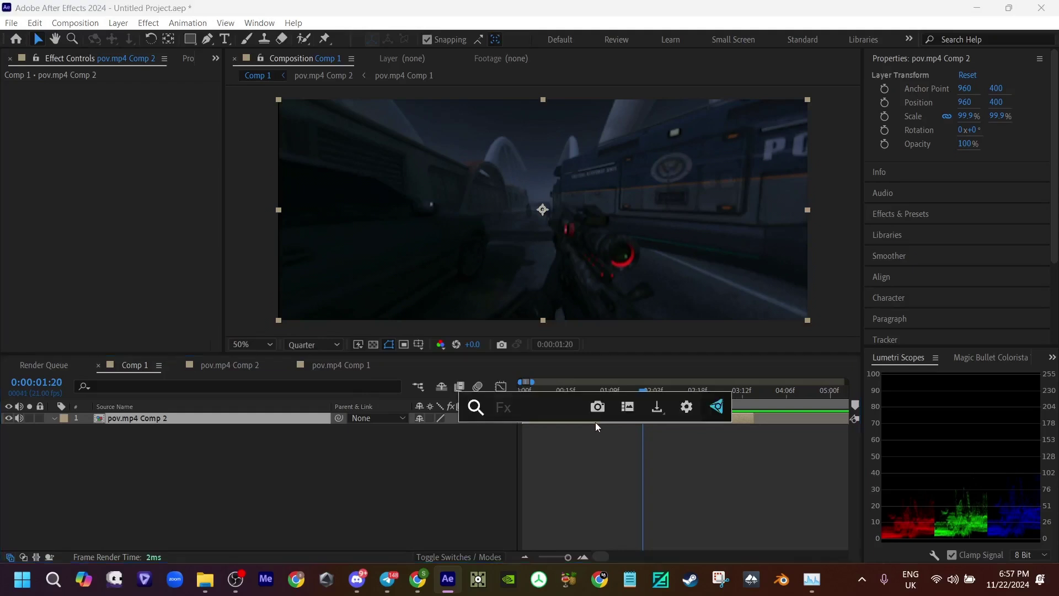
type("motion t")
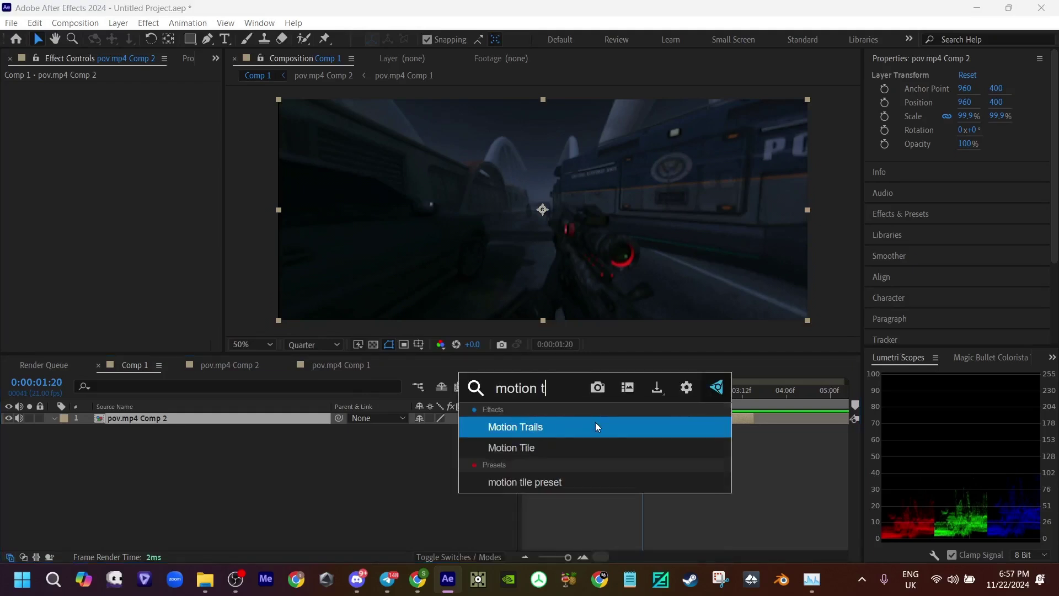
left_click(591, 447)
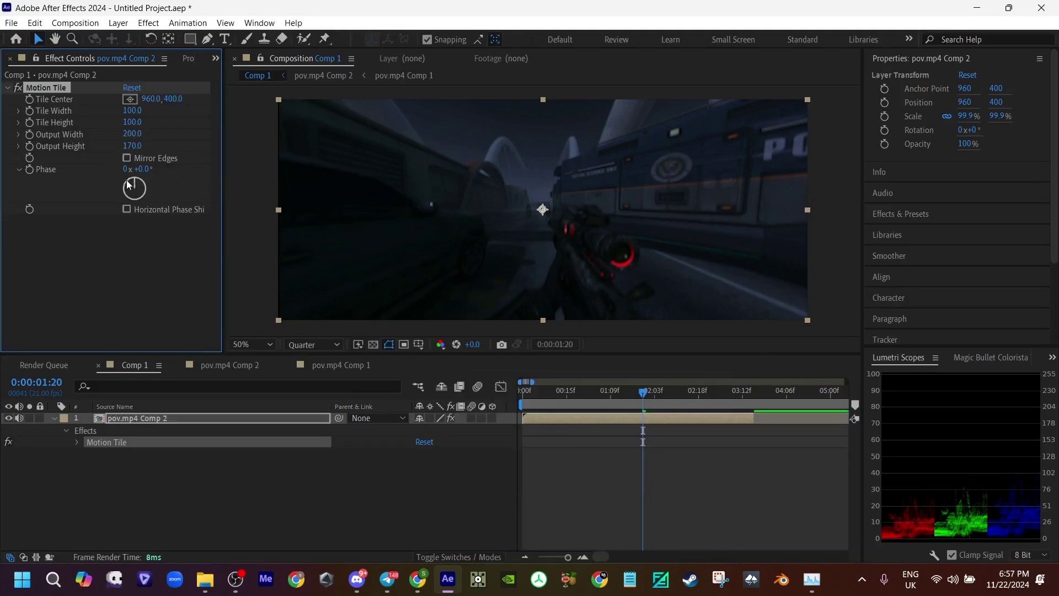
key("ctrl+shift+c")
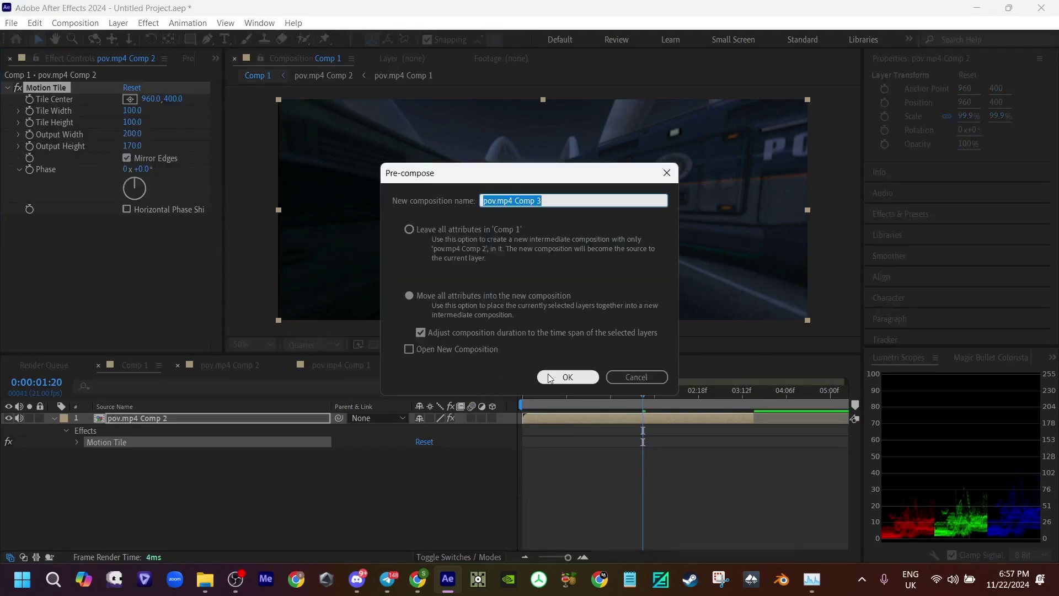
left_click(650, 379)
Step: Add a null object to Comp 1 and parent the pov.mp4 Comp 2 layer to it
mouse_move(603, 394)
left_mouse_down()
mouse_move(583, 397)
mouse_move(614, 406)
left_mouse_up()
key("ctrl+alt+shift+y")
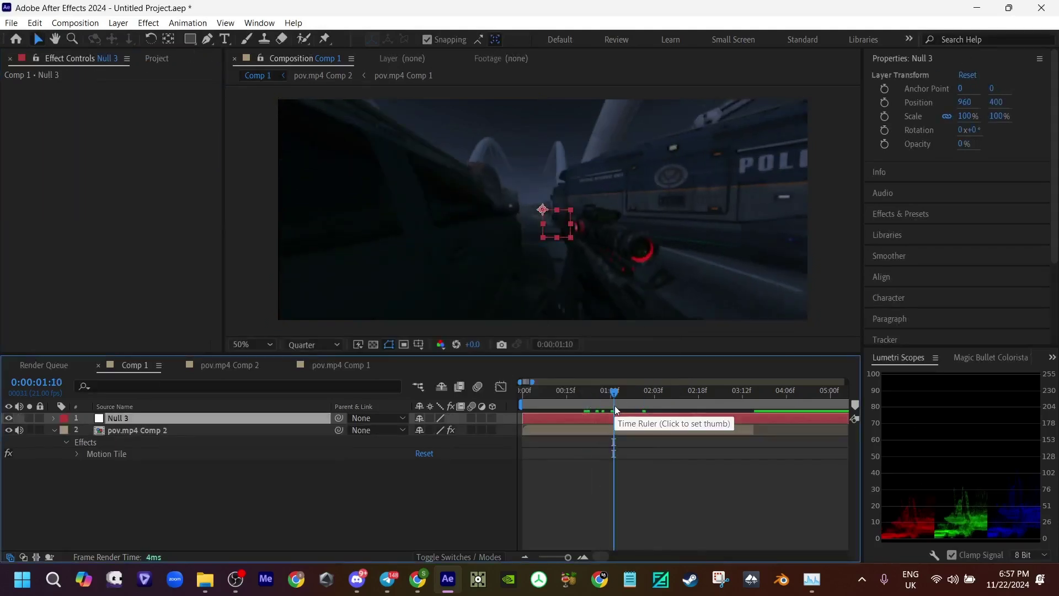
left_click(220, 429)
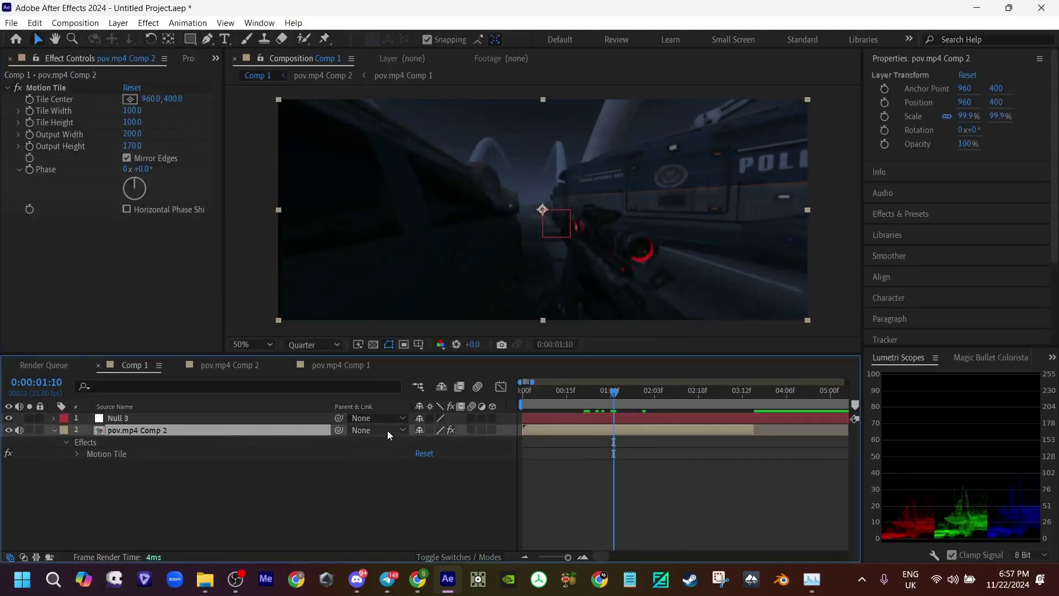
left_click_drag(312, 428, 267, 414)
Step: Keyframe the null's scale at 100% at 0:00:01:14, where the scope lines up, and at 0:00:02:20
left_click(620, 418)
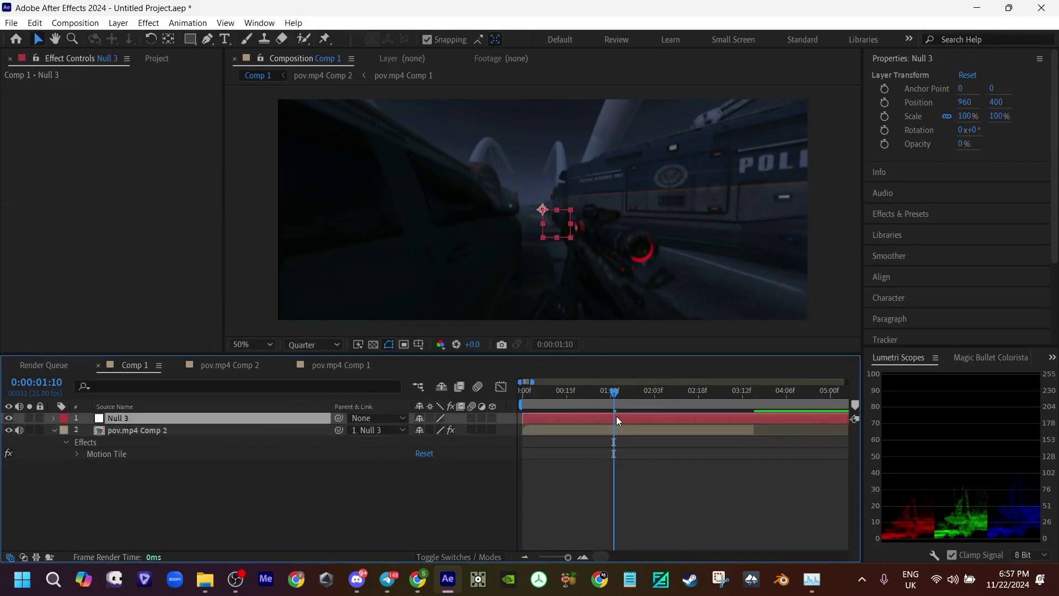
left_click_drag(616, 397, 641, 406)
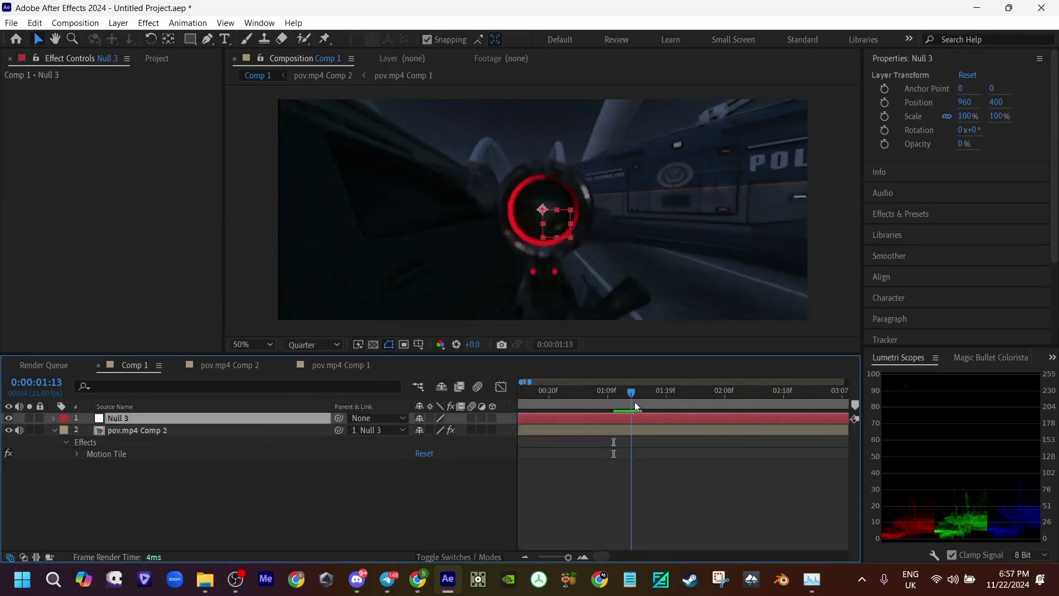
key("s")
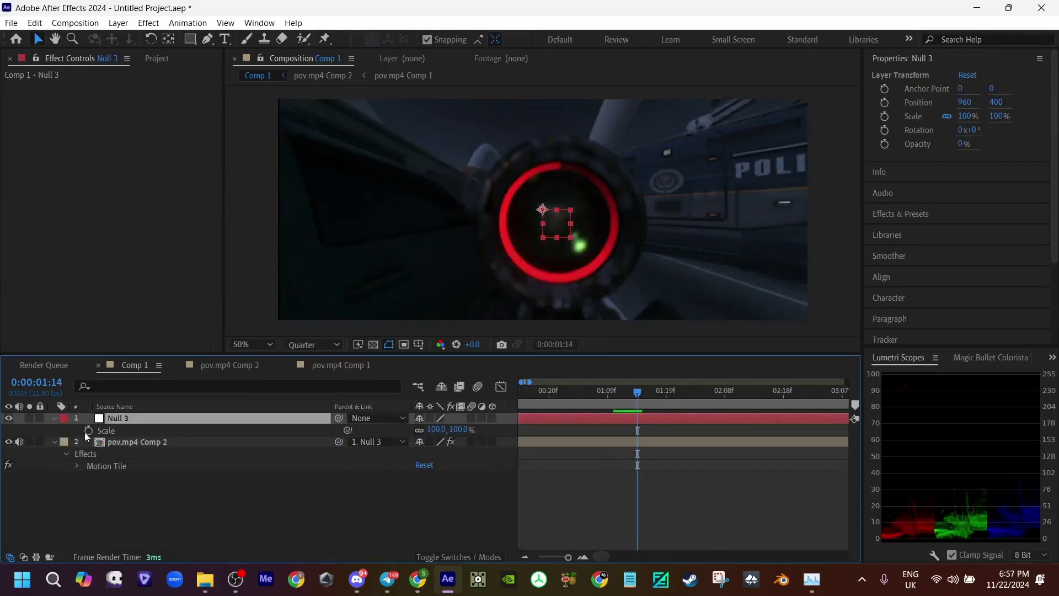
left_click(88, 430)
left_click_drag(640, 394, 791, 400)
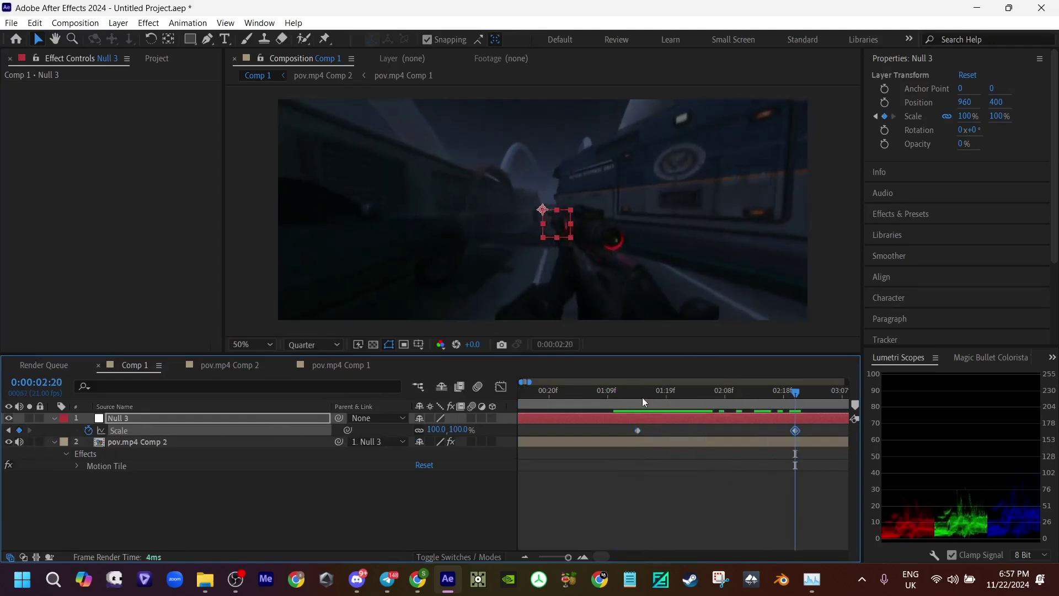
Step: Add scale keyframes to the null at 0:00:01:04 and 0:00:01:13, and shift the earliest one slightly earlier
left_click_drag(642, 397, 667, 418)
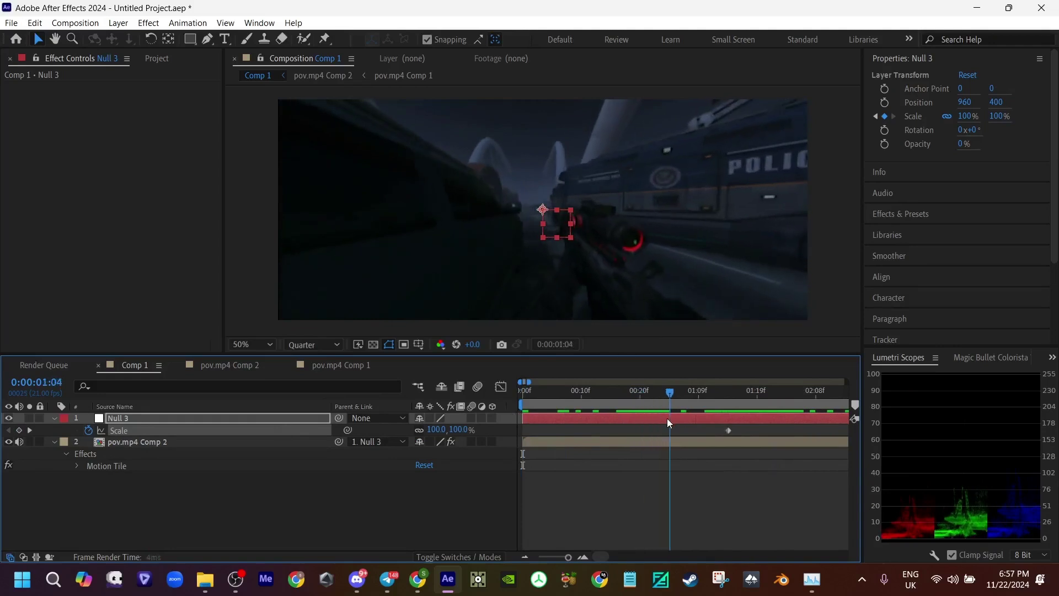
left_click(18, 430)
left_click(720, 397)
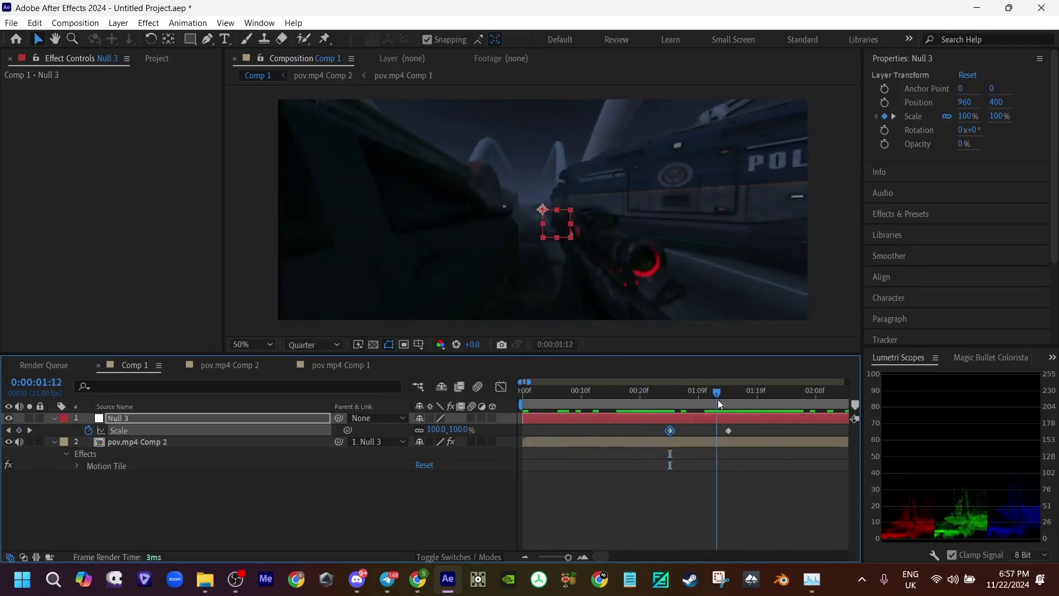
left_click(19, 430)
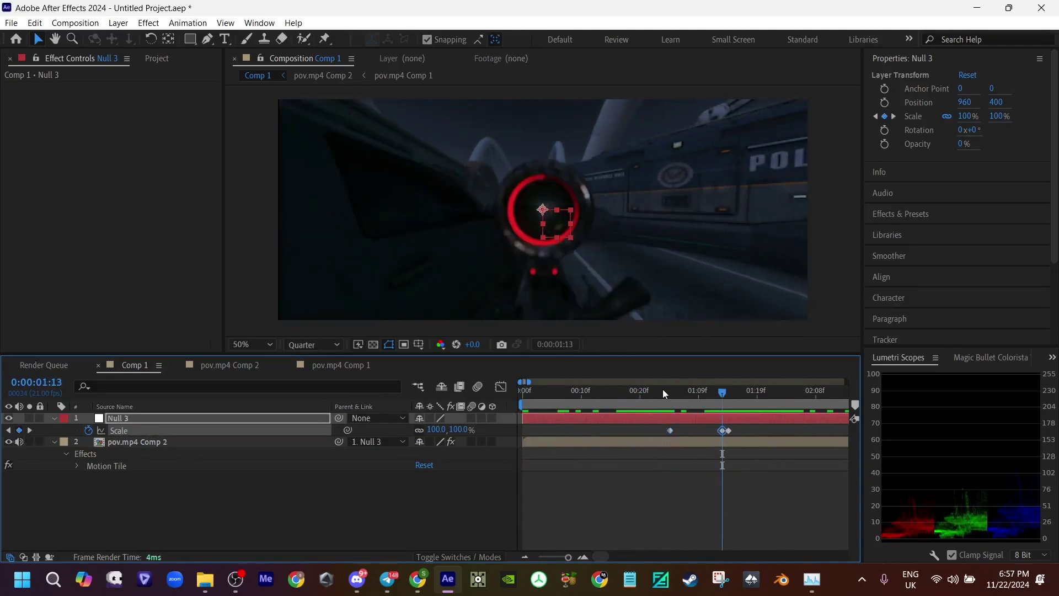
left_click(663, 391)
left_click(670, 430)
Step: Set the null's scale to 103% at 0:00:01:13 and 120% at 0:00:01:14
left_click(723, 401)
type("103")
key("Return")
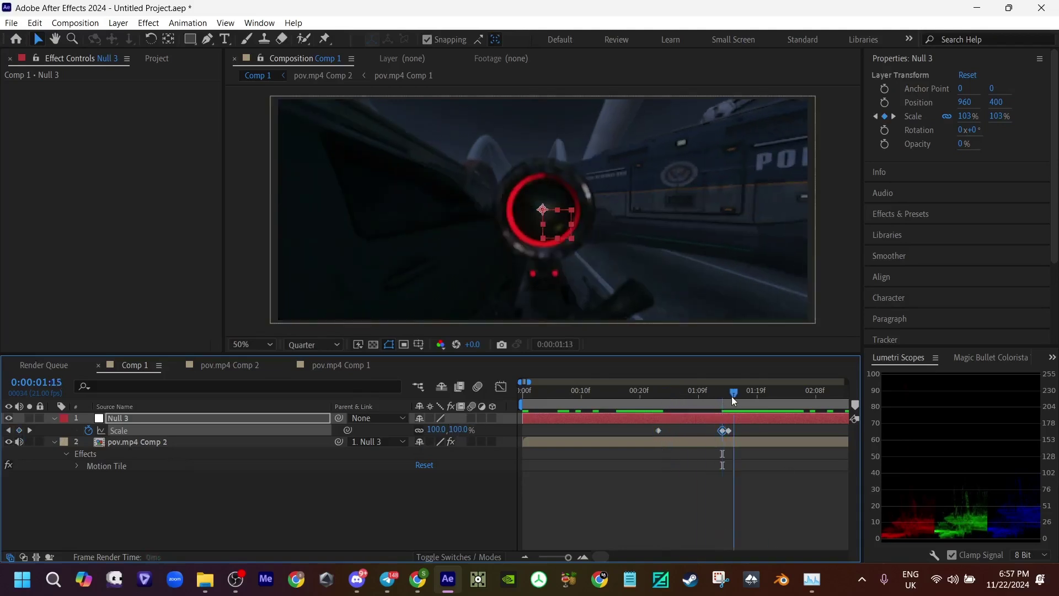
left_click_drag(732, 397, 727, 398)
left_click(461, 432)
type("120")
key("Return")
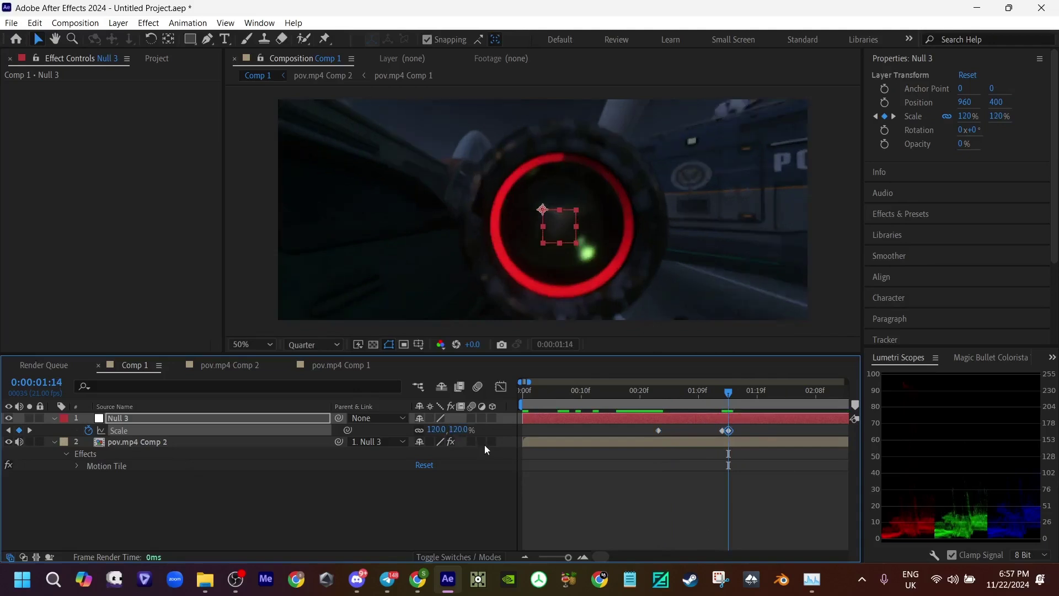
Step: Apply Easy Ease to the null's scale keyframes, reshape the curve to drop steeply after the 120% peak, and preview the zoom
key("minus")
left_click_drag(722, 432, 588, 438)
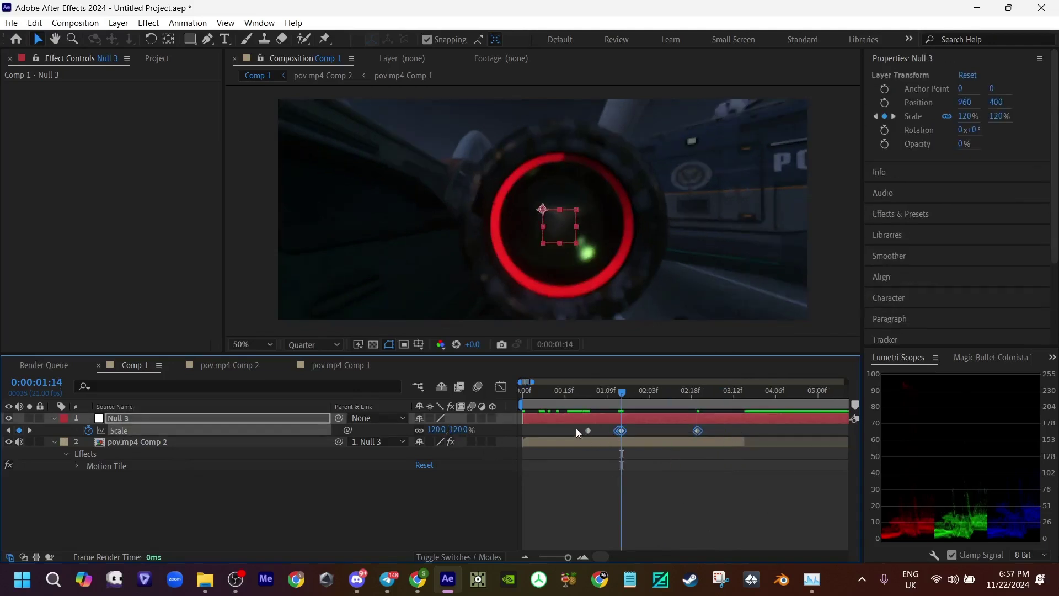
key("F9")
left_click(506, 386)
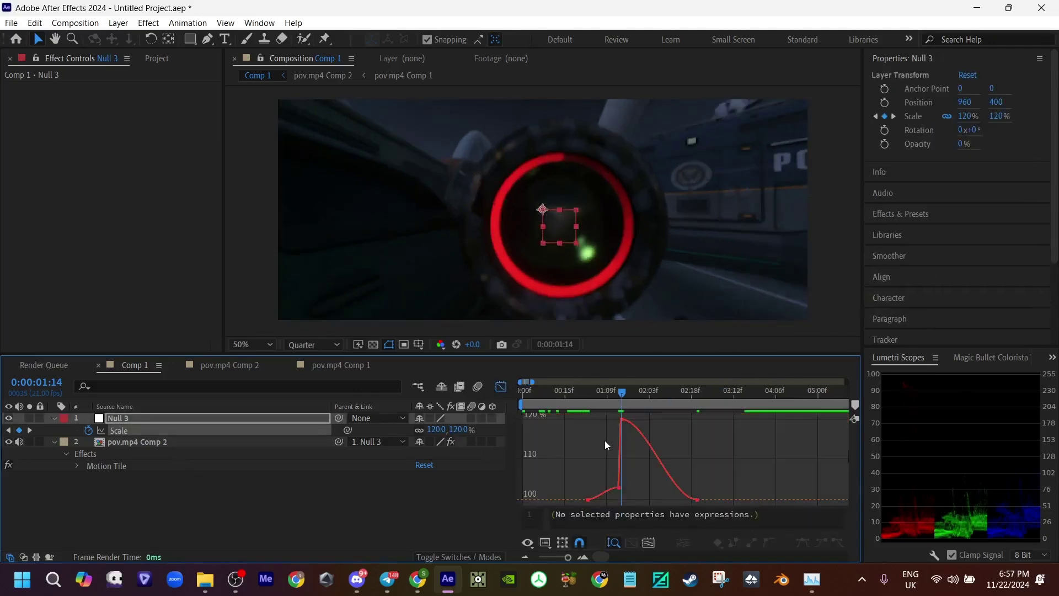
left_click_drag(722, 419, 660, 486)
key("space")
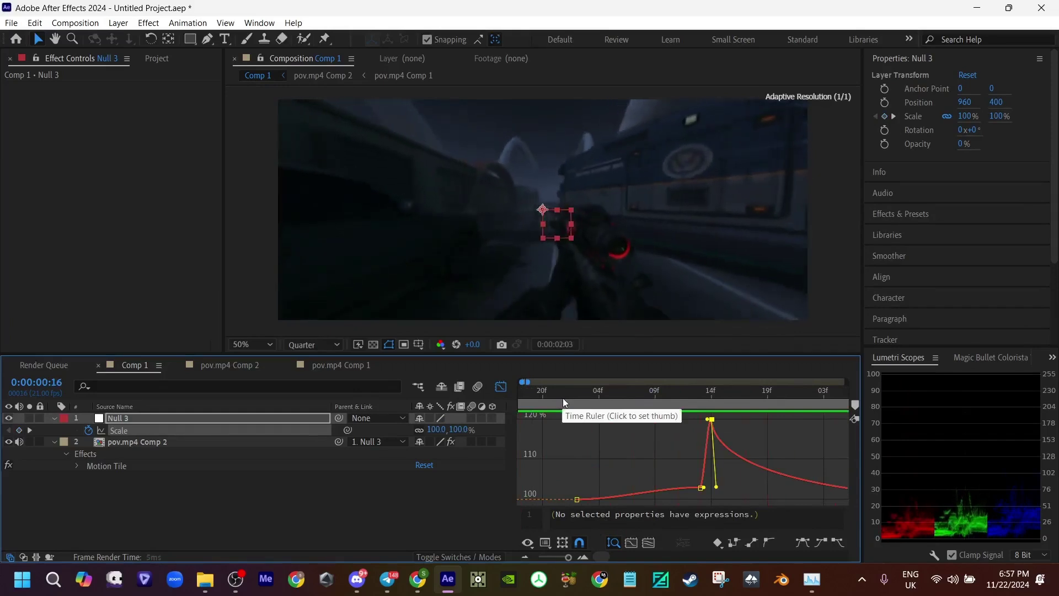
key("space")
key("shift+F3")
key("minus")
left_click(623, 417)
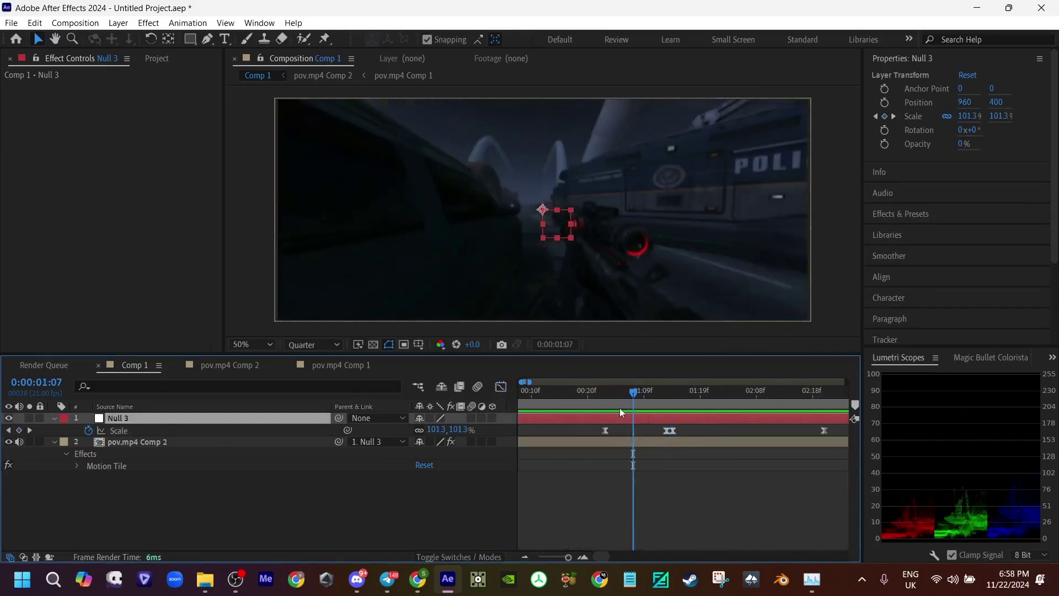
left_click(626, 397)
key("ctrl+alt+shift+y")
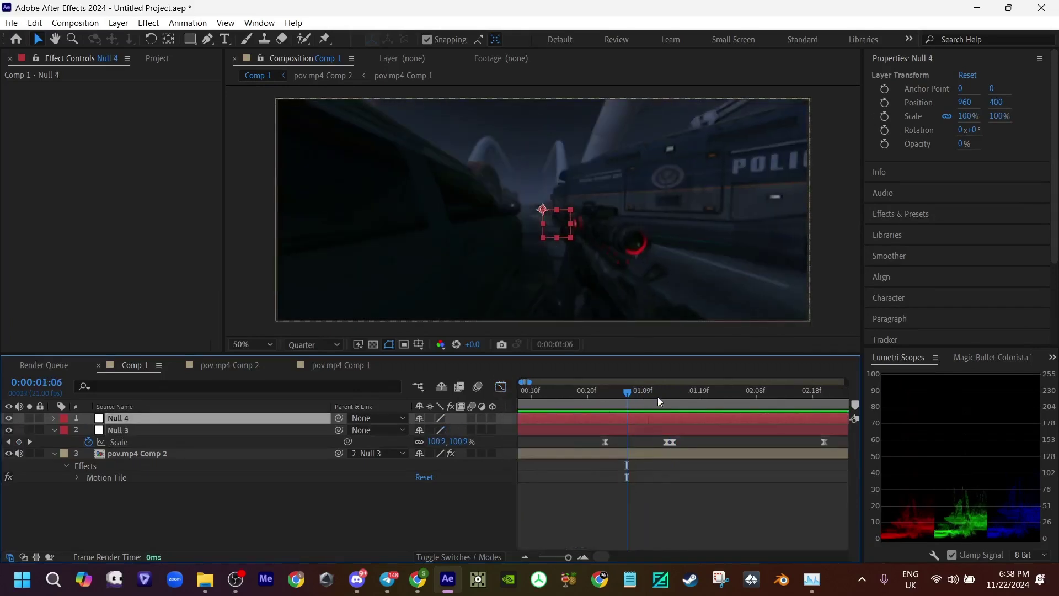
left_click(662, 400)
key("ctrl+z")
Step: Create an adjustment layer, split it, delete the earlier part and move the remainder to start at 0:00:01:14
key("ctrl+alt+y")
key("ctrl+shift+d")
left_click(604, 428)
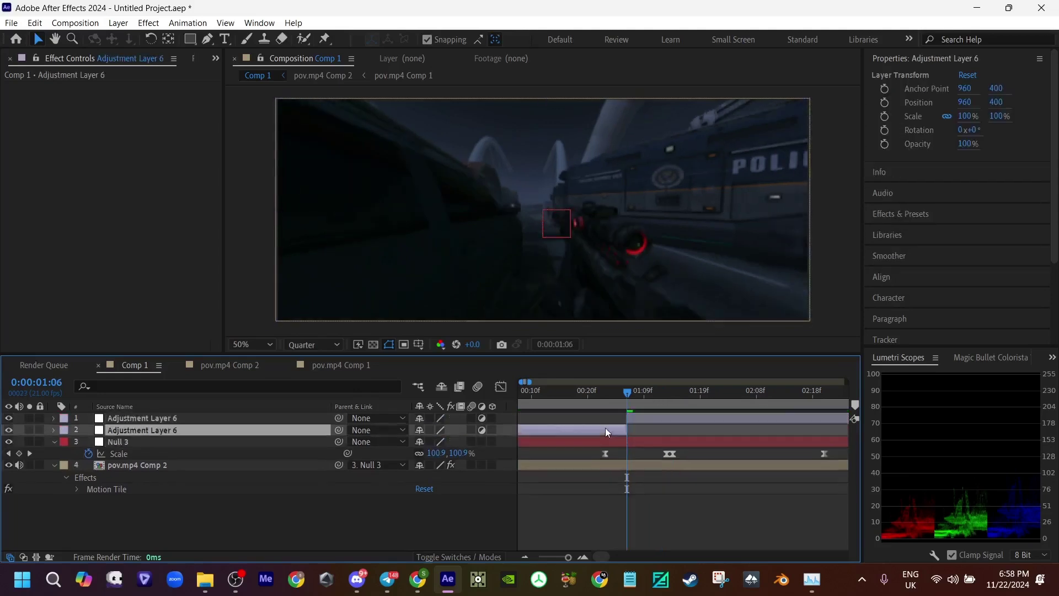
key("Delete")
left_click_drag(642, 421, 681, 417)
left_click(654, 397)
Step: Apply S_Shake to the adjustment layer with frequency 2.70 and phase 1.700
key("ctrl+space")
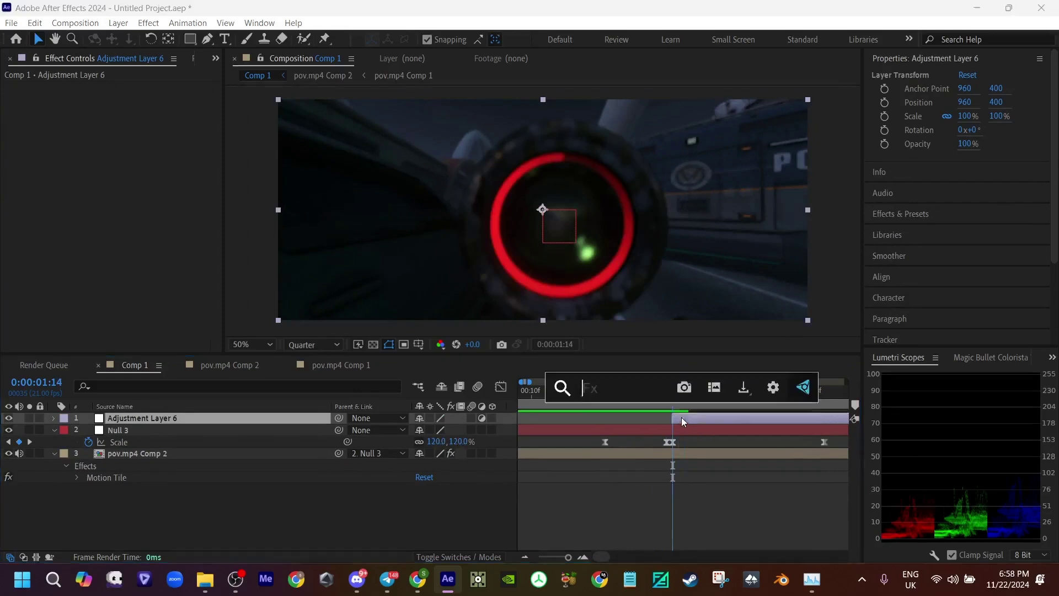
type("s_shak")
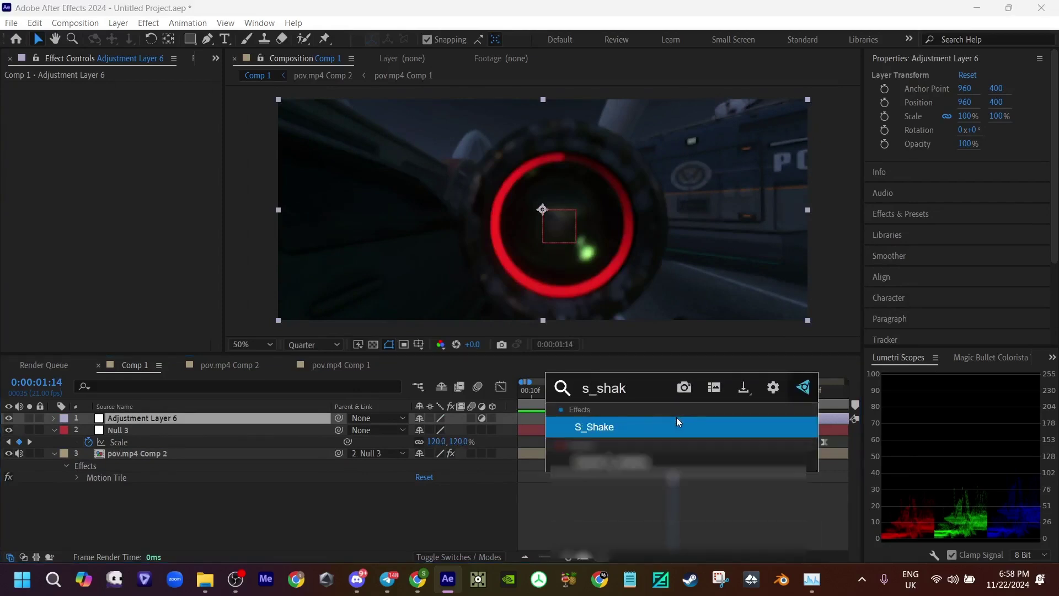
left_click(678, 422)
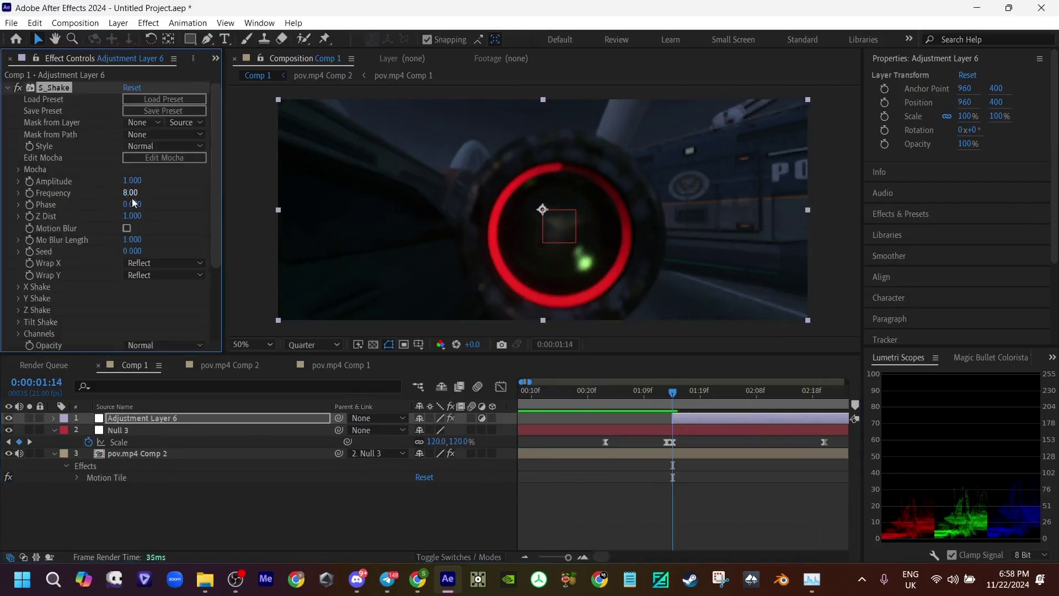
left_click_drag(28, 226, 47, 229)
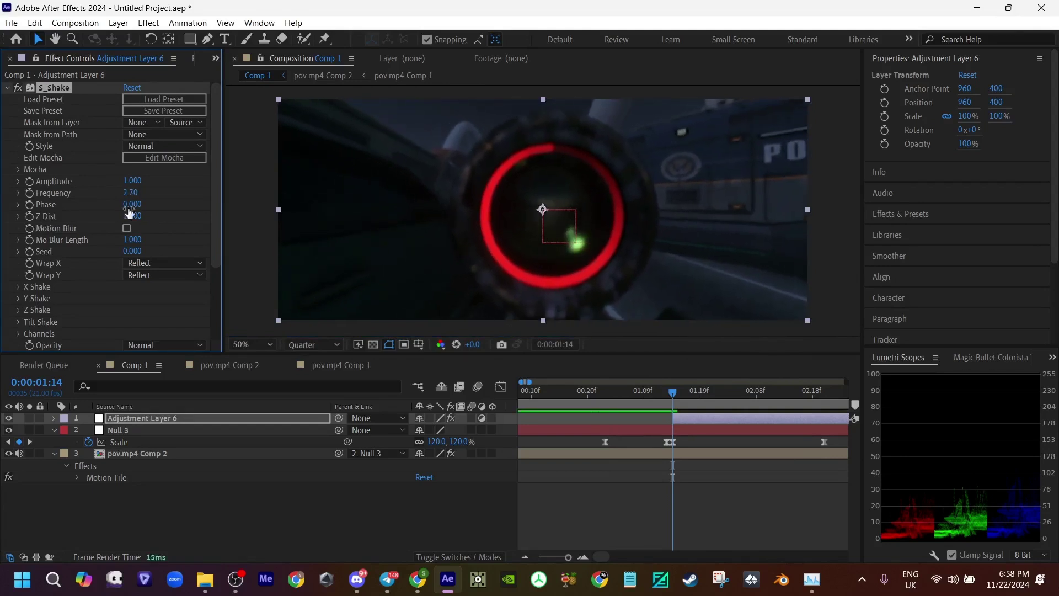
left_click_drag(128, 208, 142, 207)
Step: Set S_Shake's Tilt Rand Amp to 3.00 and Tilt Wave Amp to 0.60
scroll(41, 250, "down", 2)
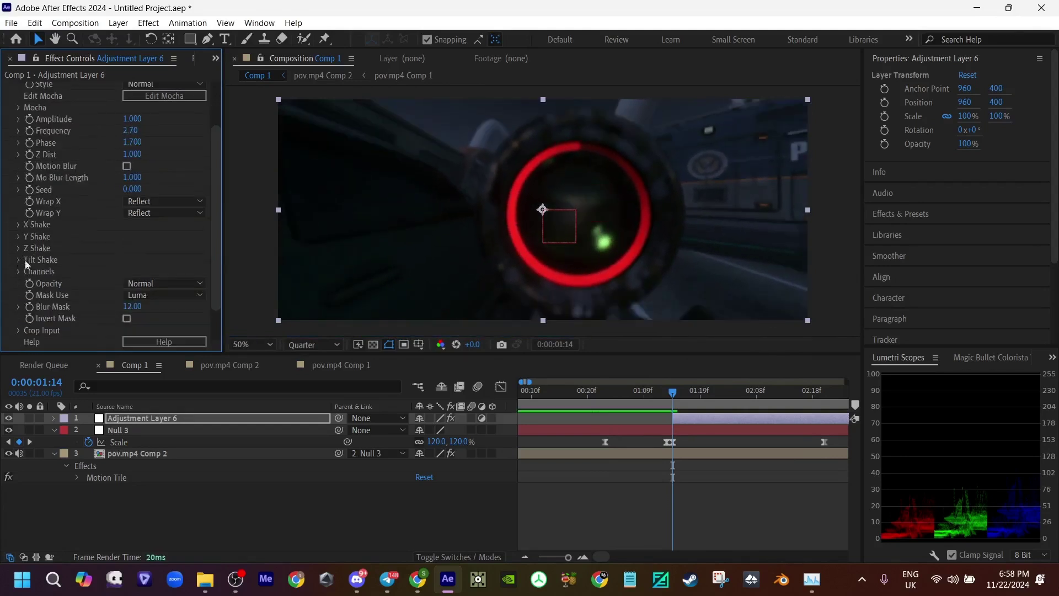
left_click(22, 260)
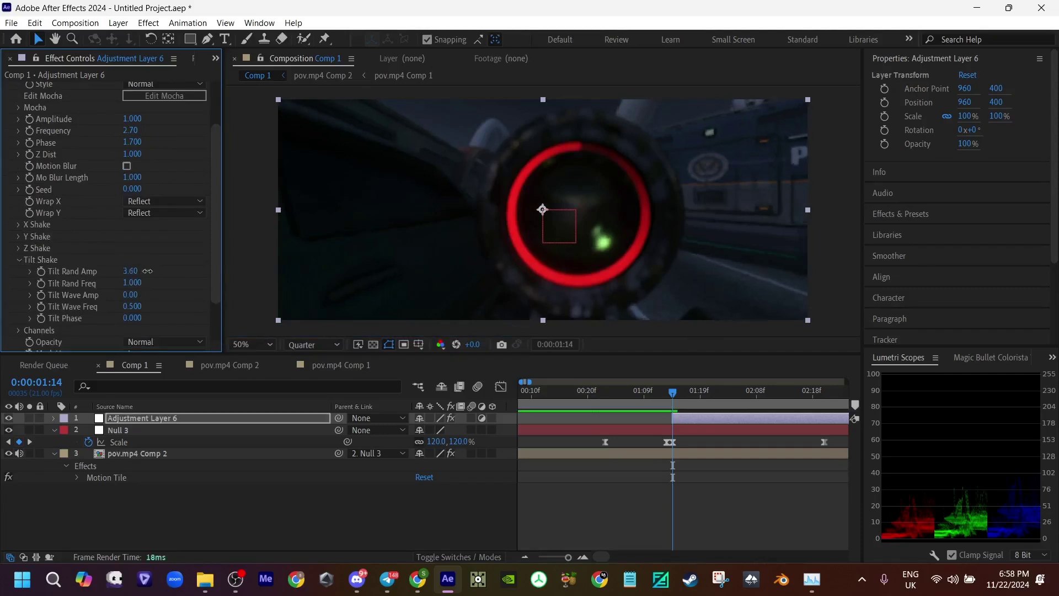
left_click_drag(131, 295, 140, 295)
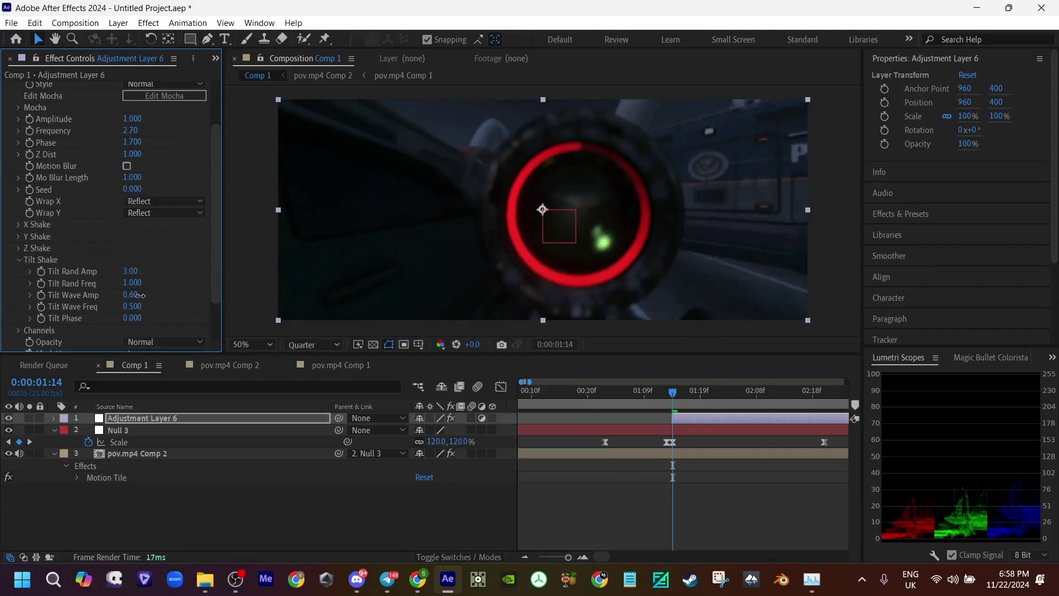
Step: Set S_Shake's Y Rand Amp to about 128 and X Rand Amp to 44.00
left_click(19, 237)
mouse_move(153, 249)
left_mouse_down()
mouse_move(169, 250)
mouse_move(155, 252)
left_mouse_up()
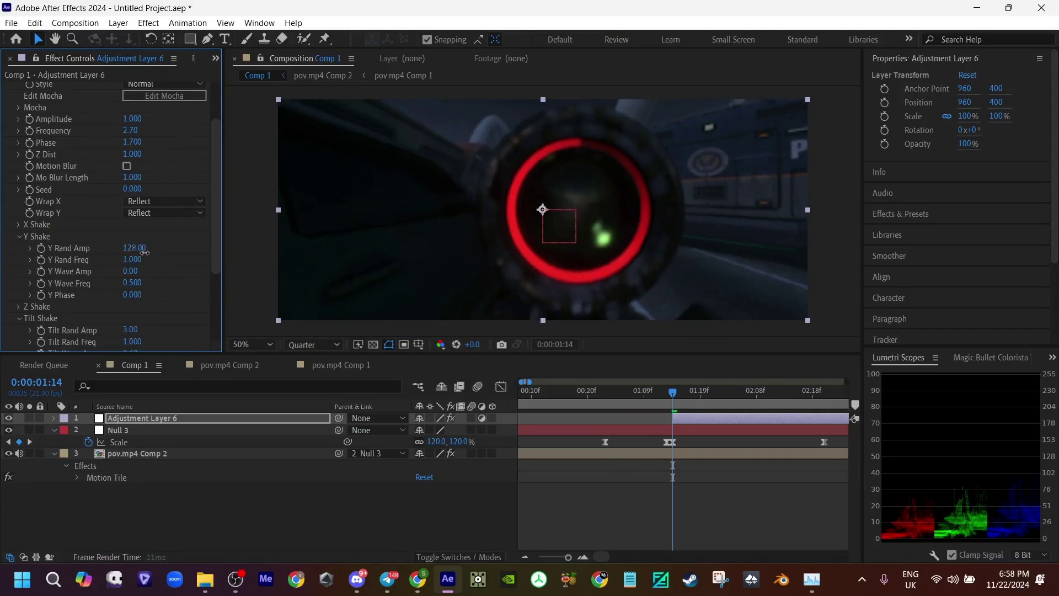
left_click_drag(136, 236, 50, 266)
scroll(67, 249, "up", 3)
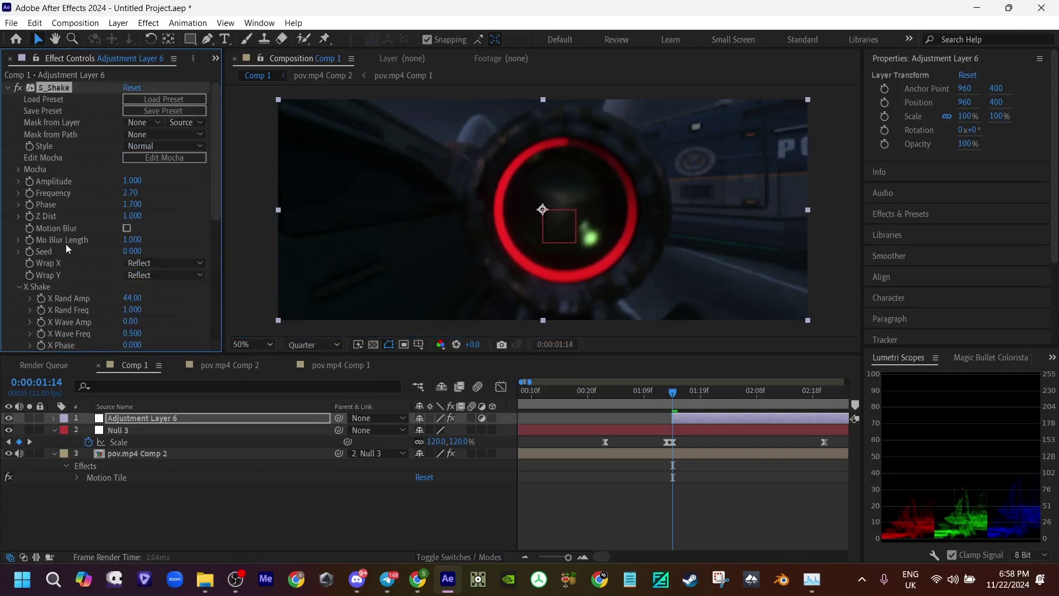
Step: Set S_Shake's Frequency to 2.90 and Amplitude to 0.750, and keyframe Amplitude at 0:00:01:14
mouse_move(676, 395)
left_mouse_down()
mouse_move(720, 399)
mouse_move(672, 391)
left_mouse_up()
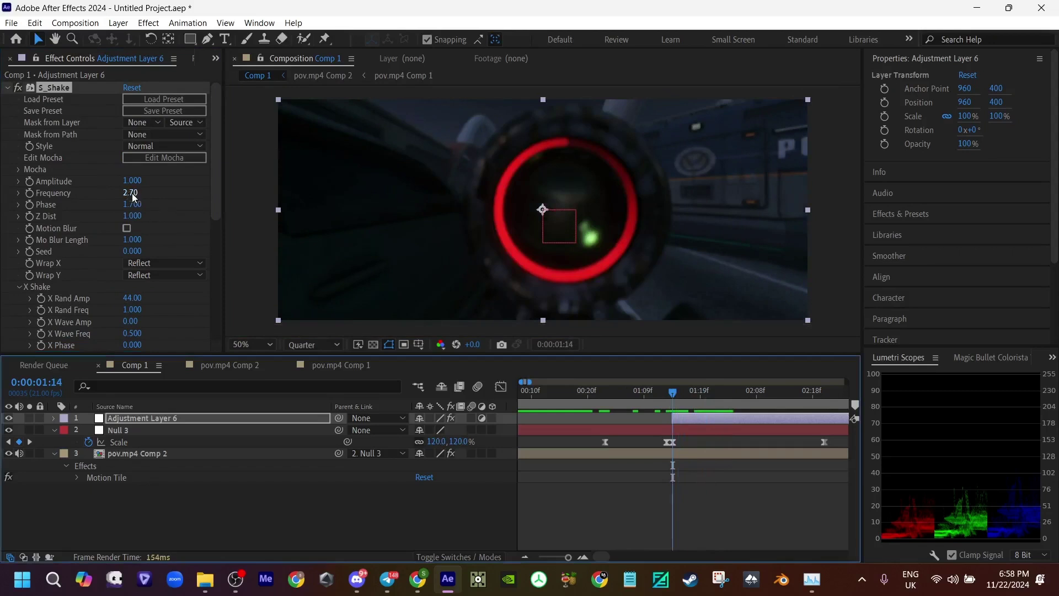
left_click_drag(134, 192, 31, 185)
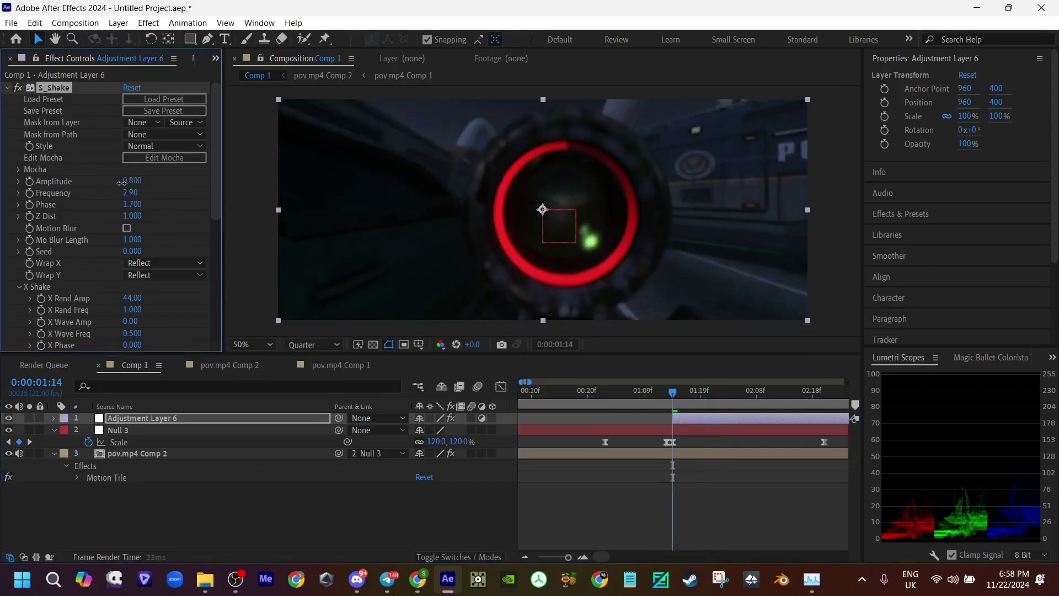
key("u")
Step: Add an Amplitude keyframe of 0 further along and move it to about 0:00:02:17
left_click_drag(673, 392, 743, 405)
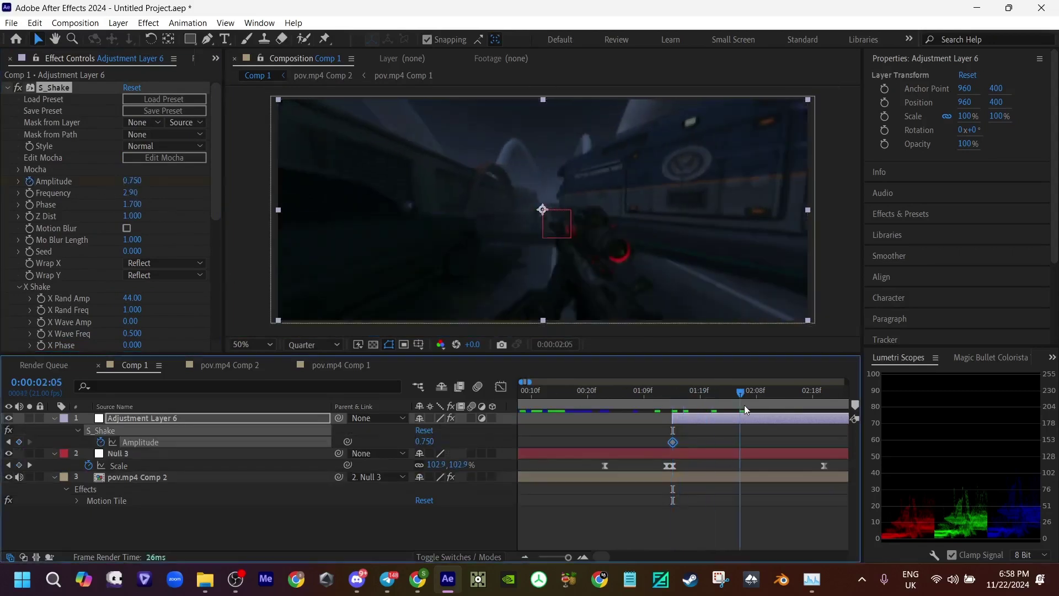
left_click_drag(425, 441, 386, 444)
left_click_drag(746, 444, 806, 445)
Step: Ease both Amplitude keyframes and shape the curve in the graph editor to fall steeply and level off gradually
left_click_drag(822, 434, 654, 449)
key("F9")
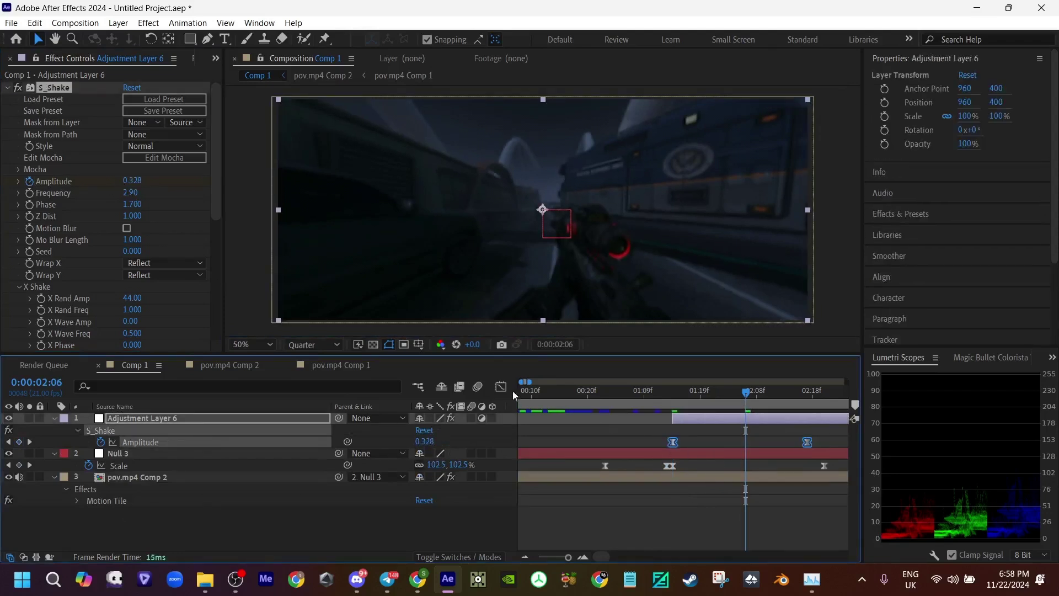
left_click(500, 386)
left_click(672, 419)
left_click_drag(672, 402, 650, 402)
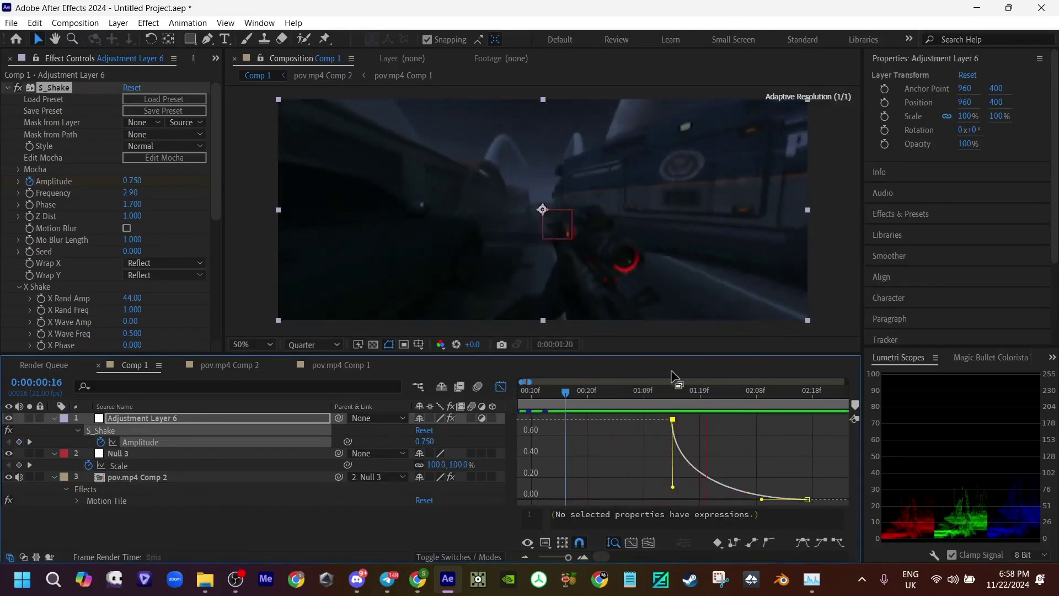
left_click_drag(663, 395, 719, 402)
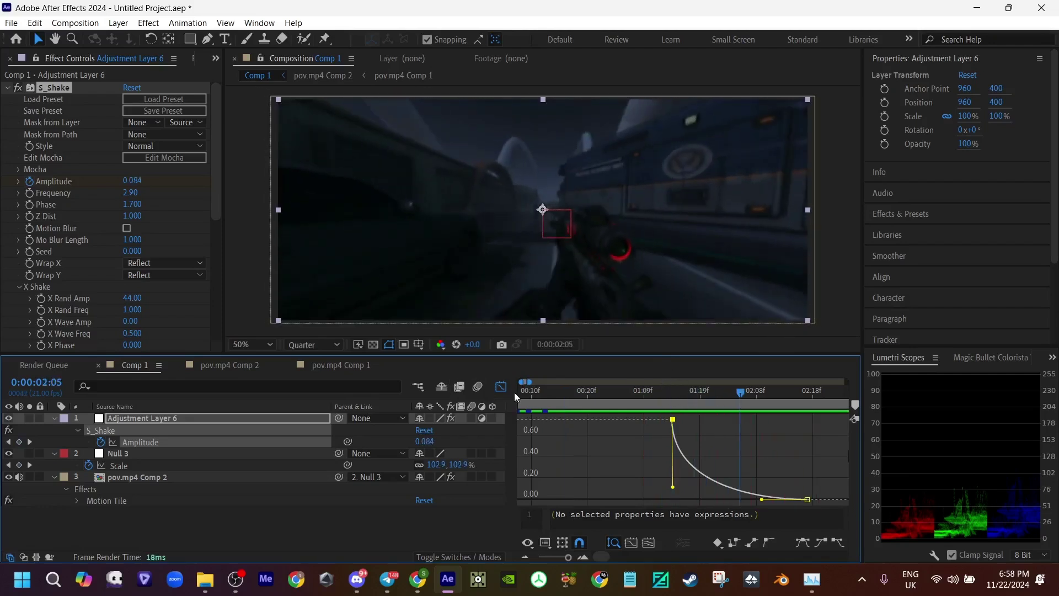
left_click_drag(674, 428, 717, 402)
left_click(501, 387)
Step: Split the shake adjustment layer at 0:00:02:19, delete the later part and collapse the expanded layers
key("ctrl+shift+d")
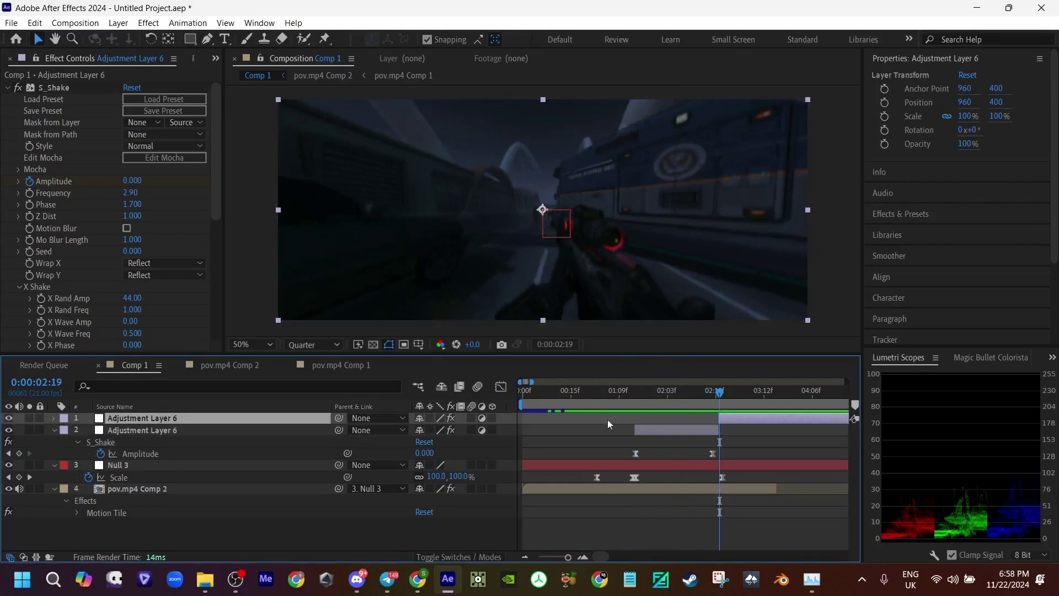
key("Delete")
left_click(53, 418)
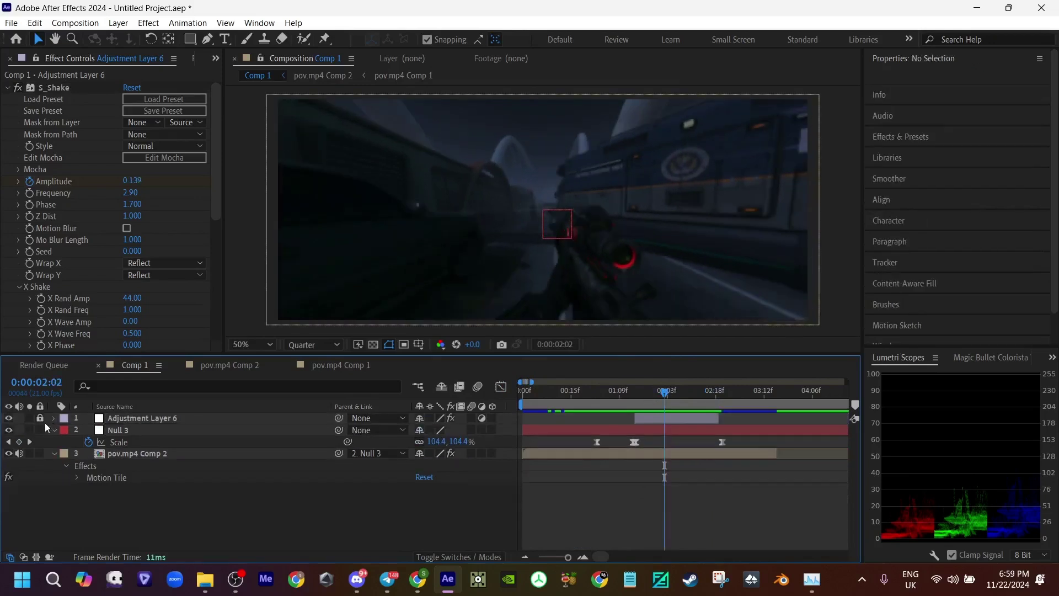
left_click(54, 452)
Step: Create an adjustment layer above the null, split it at about 0:00:01:05 and delete the later part
key("Home")
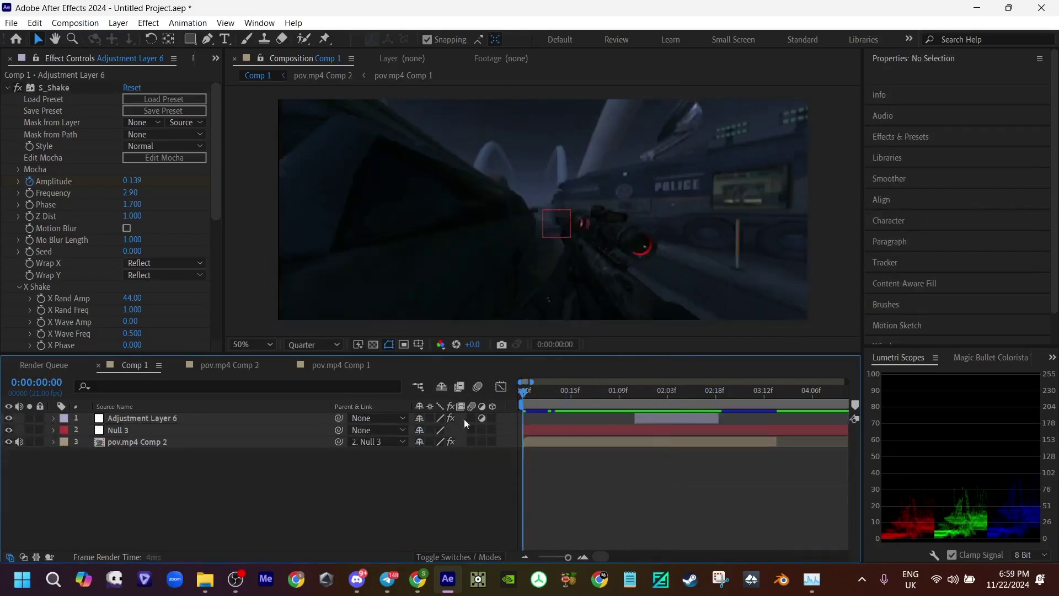
left_click(534, 443)
left_click(536, 432)
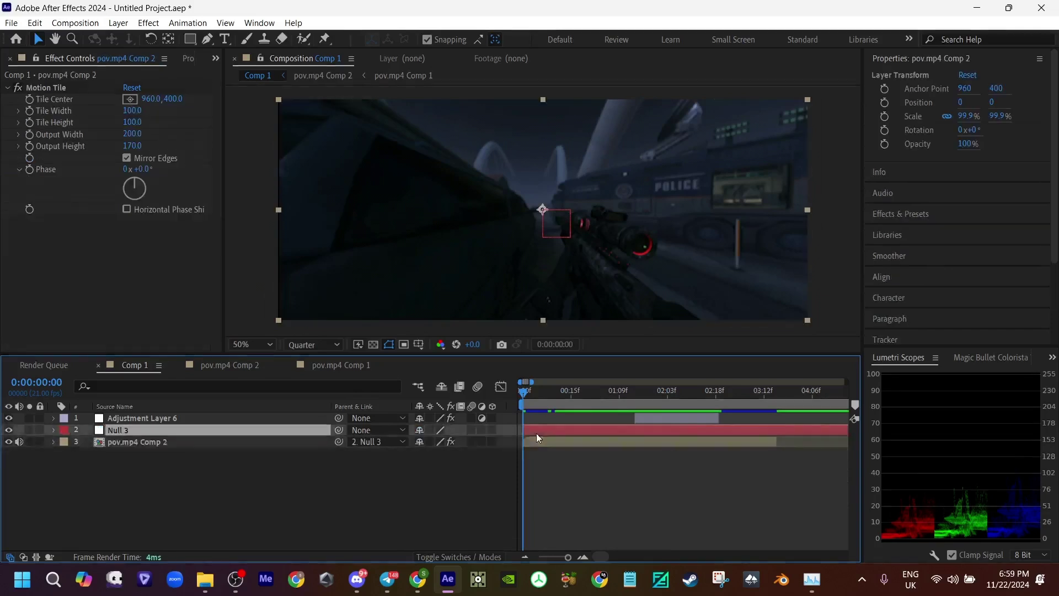
key("ctrl+alt+y")
left_click(605, 394)
key("ctrl+shift+d")
key("Delete")
Step: Apply S_Hotspots to the adjustment layer at the start of the clip with Threshold 0.0800
left_click(525, 396)
left_click(537, 429)
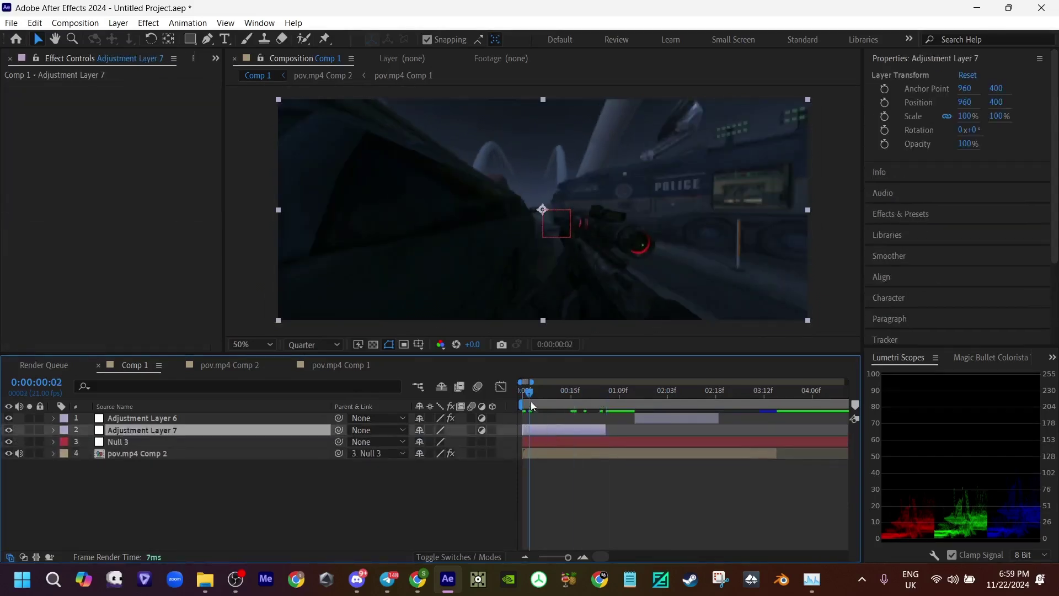
left_click_drag(528, 398, 485, 396)
key("ctrl+space")
type("_s_h")
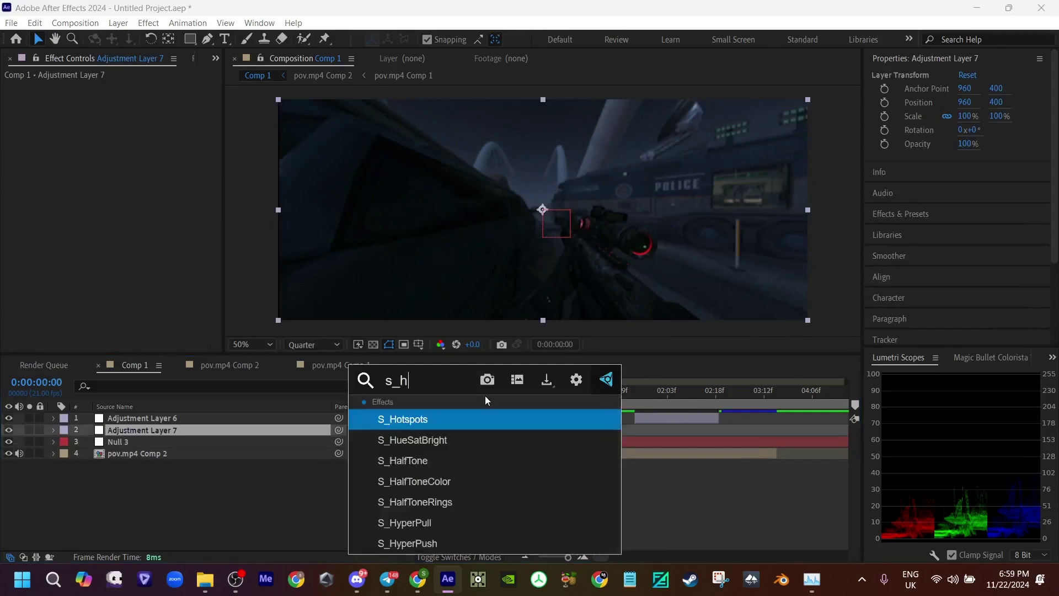
key("Return")
left_click_drag(143, 172, 86, 204)
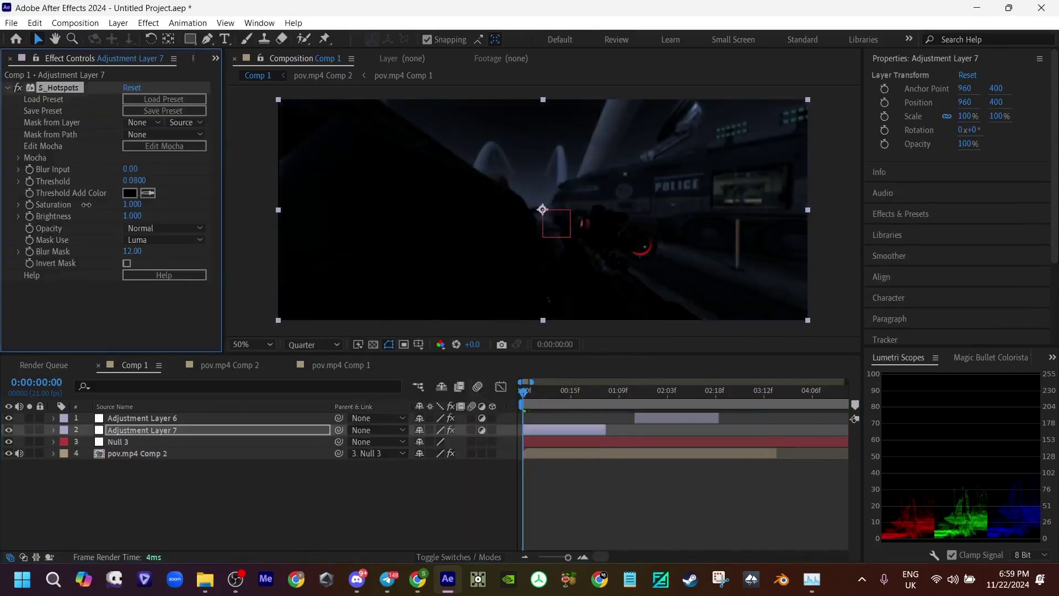
Step: Animate the S_Hotspots Threshold from 0.0800 at the start to 0.0000 at 0:00:00:14 and preview it
key("u")
key("space")
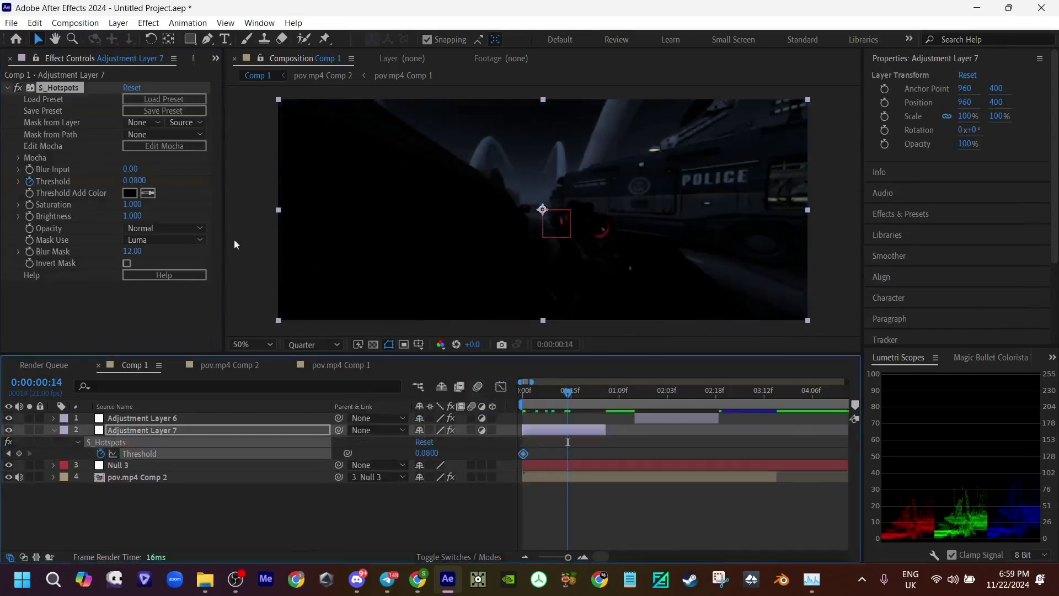
left_click_drag(138, 181, 110, 191)
left_click_drag(568, 392, 521, 402)
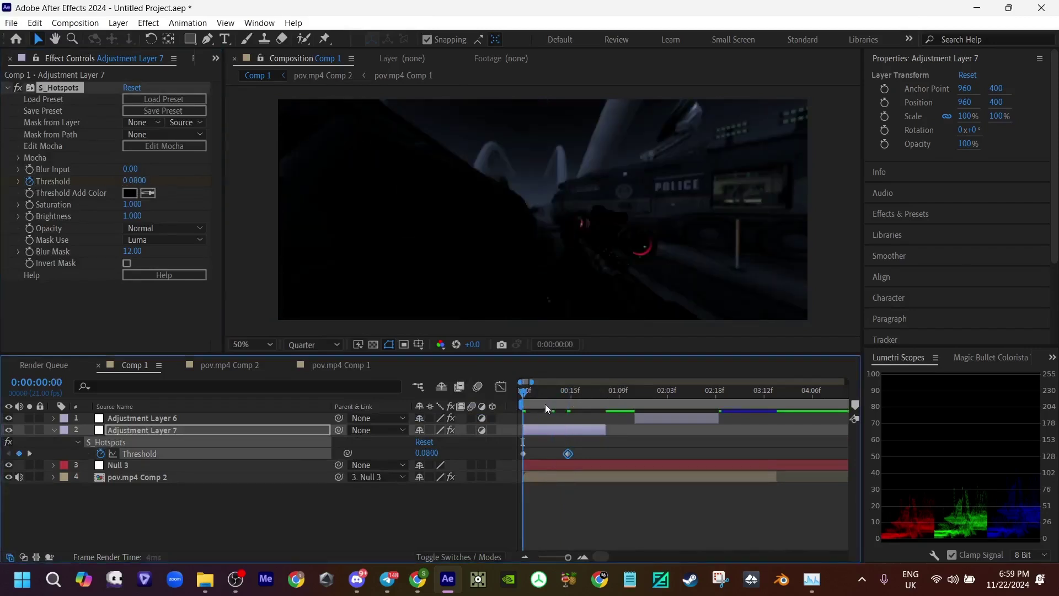
key("space")
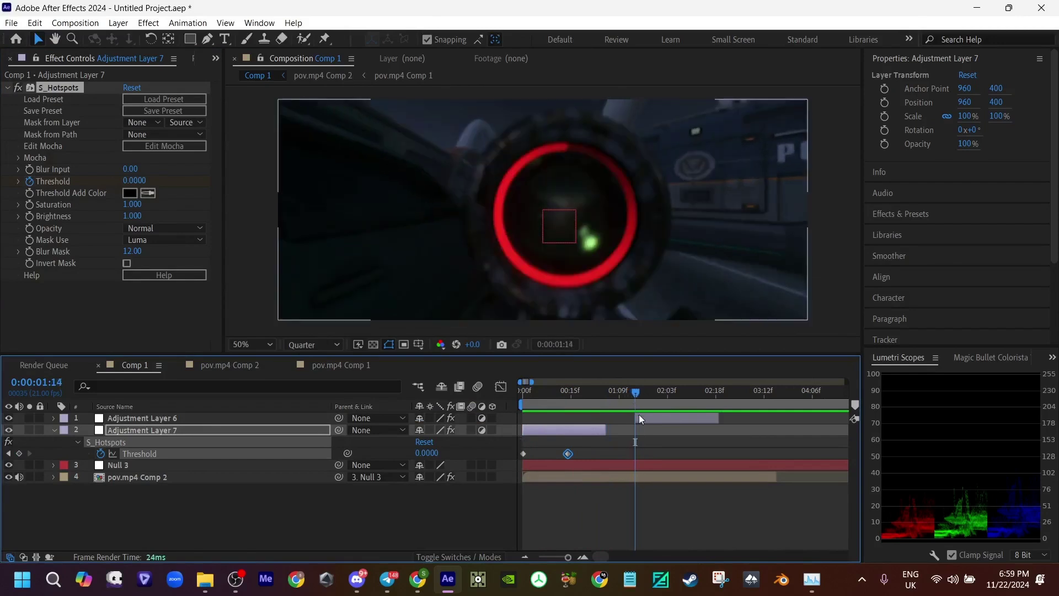
Step: Create an adjustment layer above the shake layer, starting at 0:00:01:14, and apply uni.Exposure Blur to it
left_click(635, 417)
key("ctrl+alt+y")
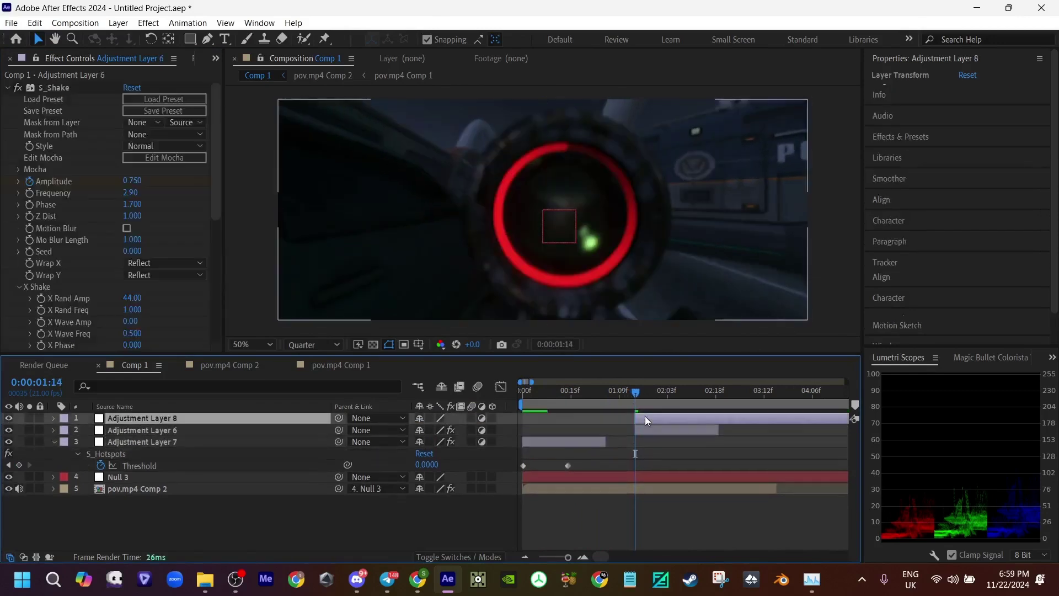
key("ctrl+space")
type("uni.ex")
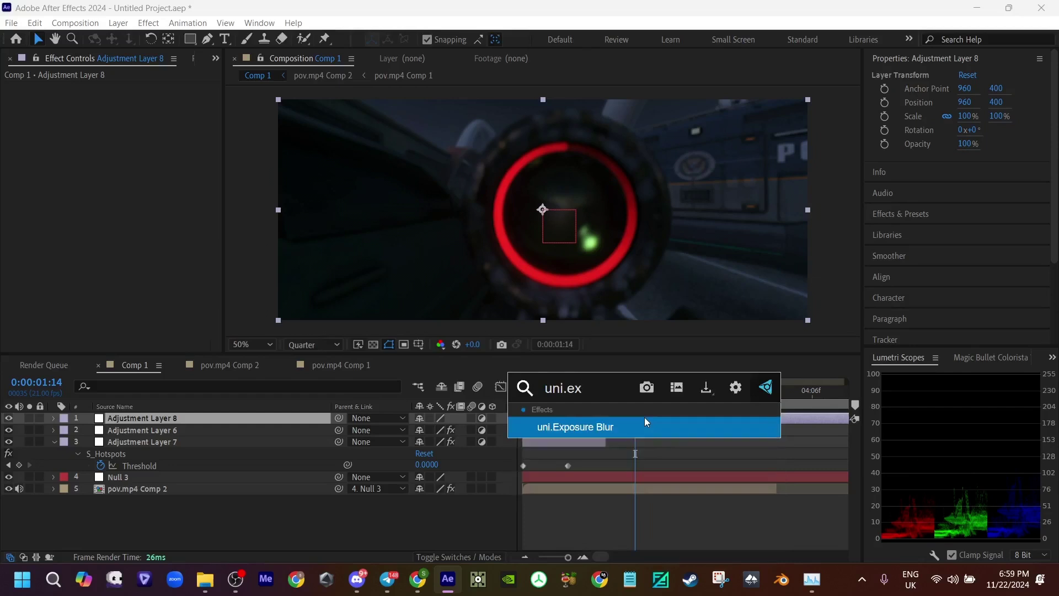
key("Return")
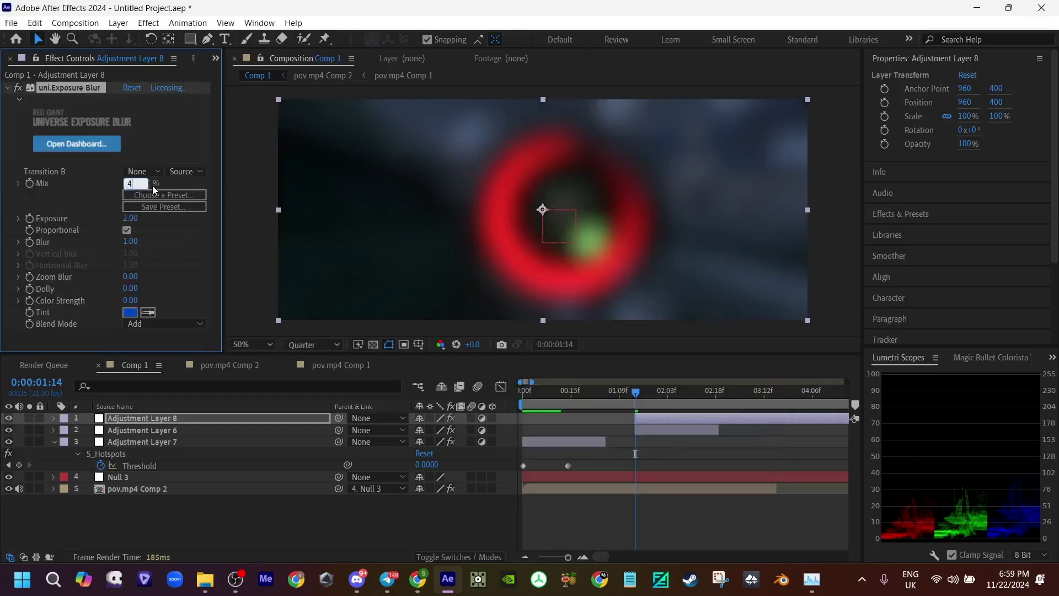
Step: Keyframe the Exposure Blur's Mix from 4% at 0:00:01:14 to 0% at about 0:00:02:09
key("Return")
left_click_drag(656, 401, 670, 402)
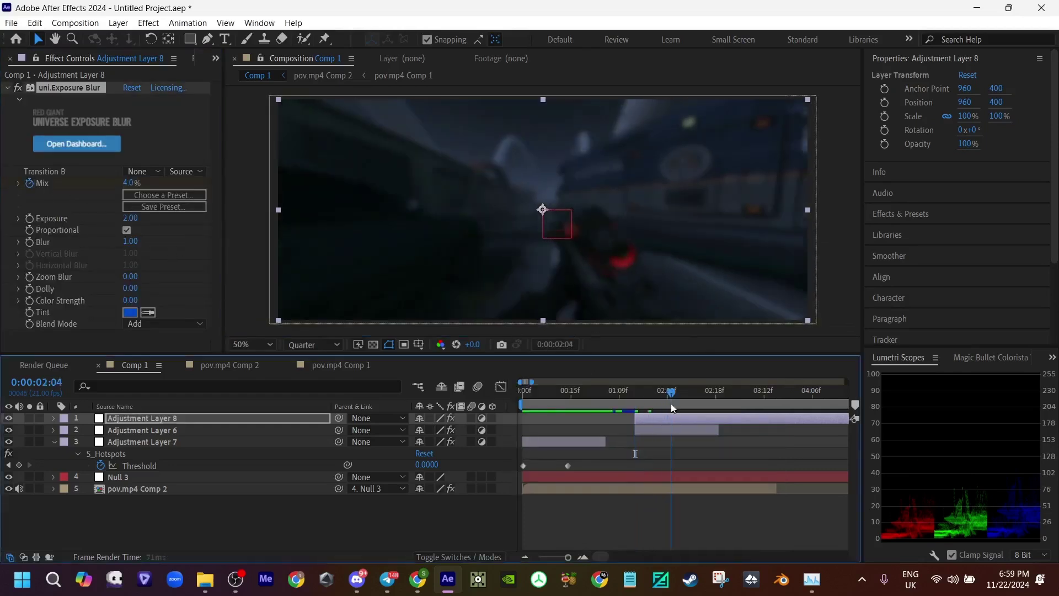
key("u")
left_click_drag(65, 191, 44, 191)
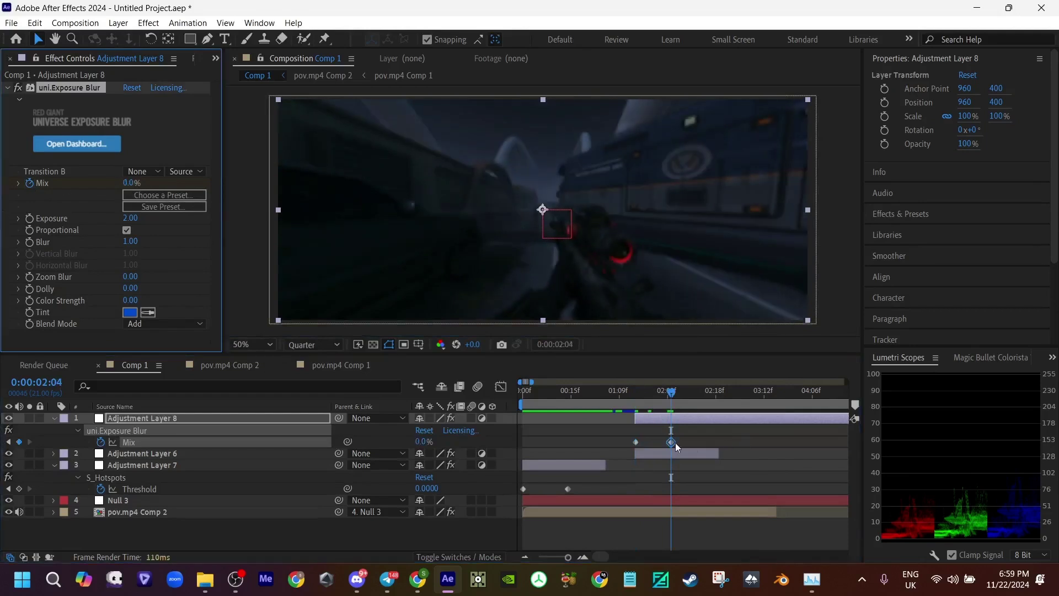
left_click_drag(672, 441, 686, 441)
Step: Preview the blur from 0:00:01:14 and set its starting Mix keyframe to 3%
left_click_drag(672, 395, 636, 406)
key("space")
left_click(420, 442)
left_click(730, 493)
Step: Split the Exposure Blur layer at about 0:00:02:10, delete the later part and collapse the expanded layers
left_click(688, 397)
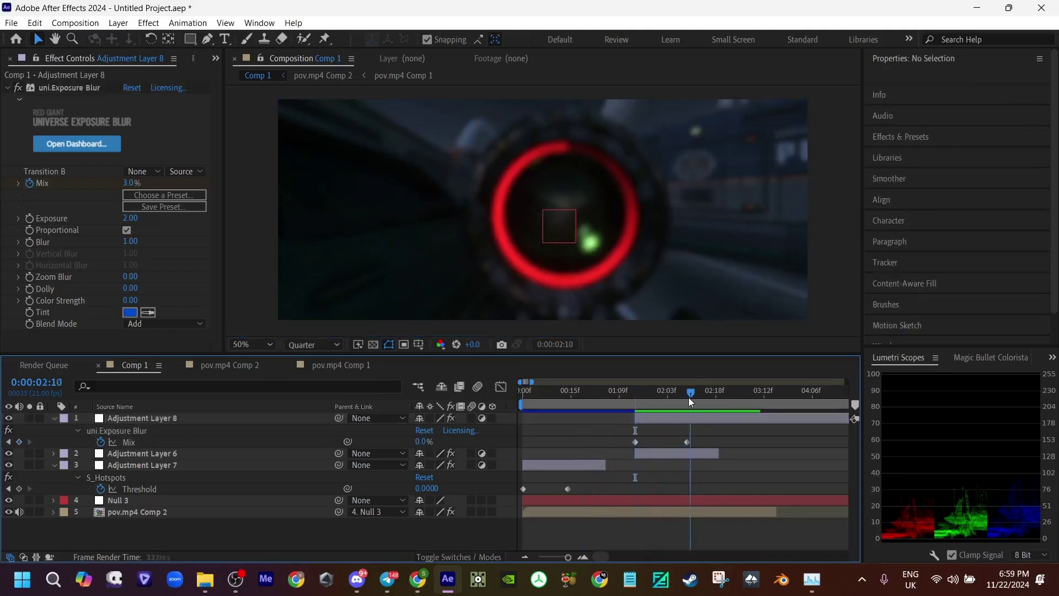
left_click(696, 418)
key("ctrl+shift+d")
key("equal")
left_click_drag(679, 397, 542, 398)
key("Delete")
left_click(54, 418)
left_click(54, 441)
Step: Create an adjustment layer above the S_Hotspots layer, split it at about 0:00:00:15 and delete the later part
left_click(580, 441)
key("ctrl+alt+y")
key("ctrl+shift+d")
key("Delete")
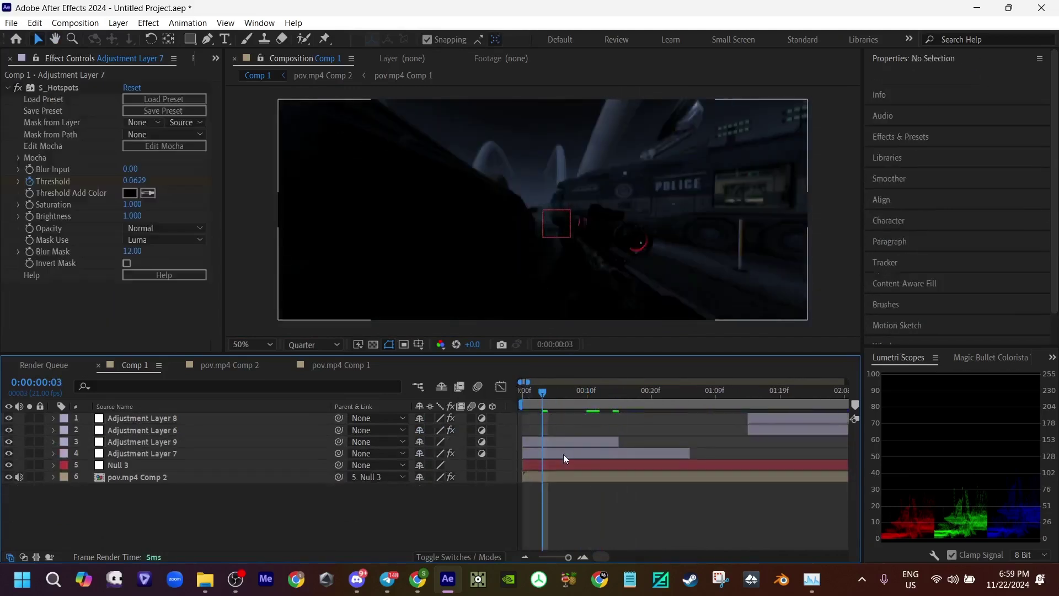
Step: Apply Motion Trails to the new adjustment layer and move the layer to start at about 0:00:00:07
left_click(557, 441)
key("ctrl+space")
type("motion")
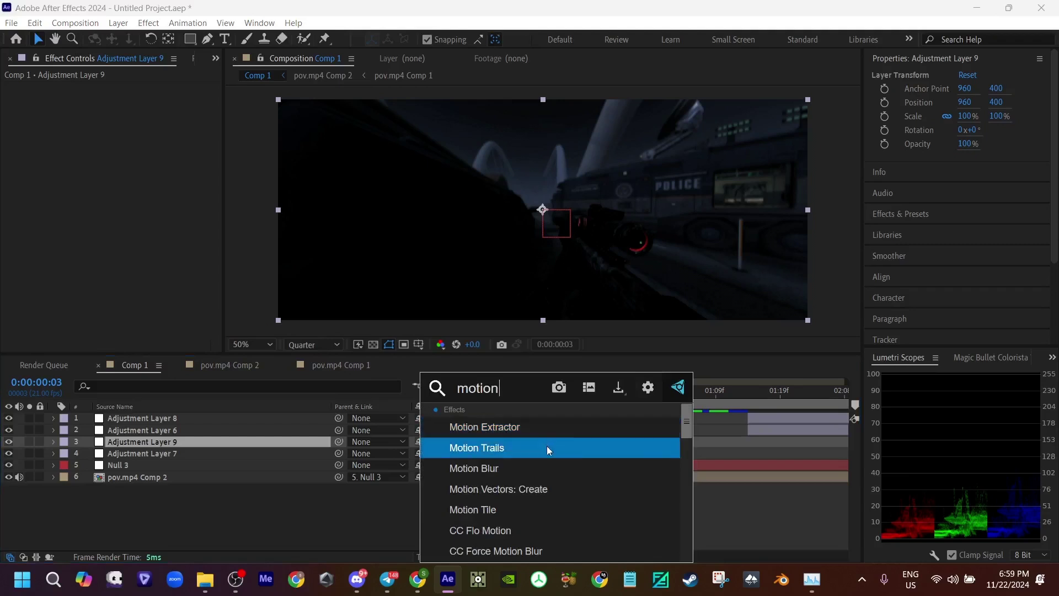
left_click(547, 446)
key("Home")
left_click_drag(539, 439, 583, 440)
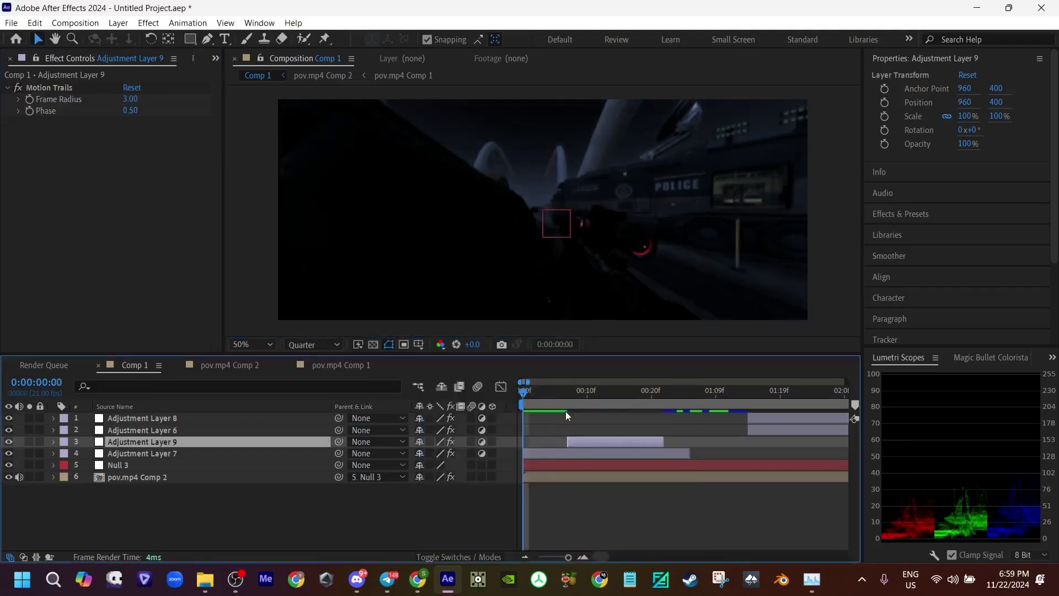
Step: Set the S_Hotspots Threshold to 0.0300 at the start of the clip and preview it
left_click(539, 453)
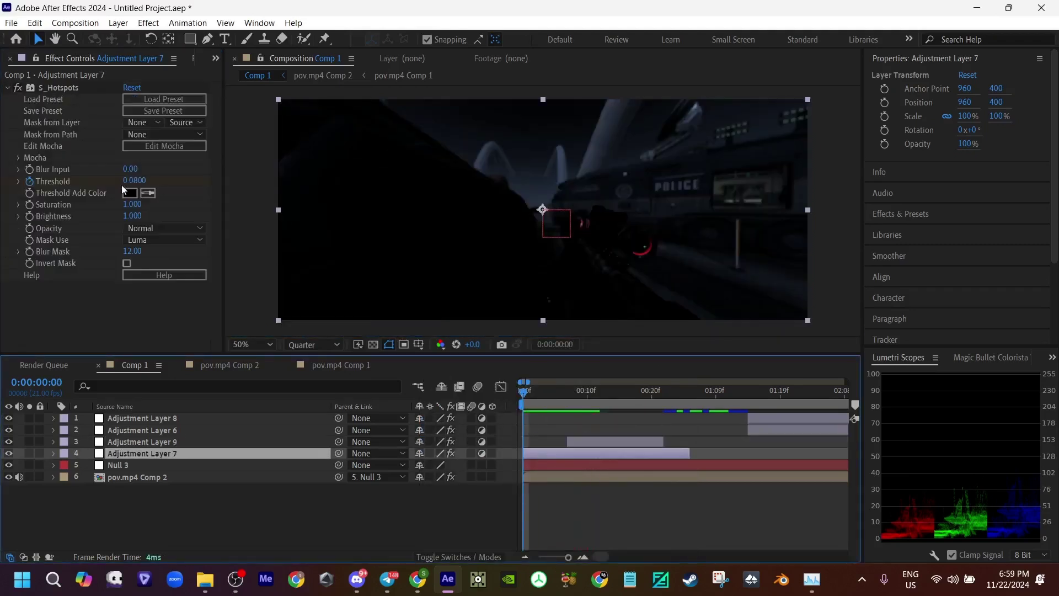
left_click_drag(123, 182, 122, 183)
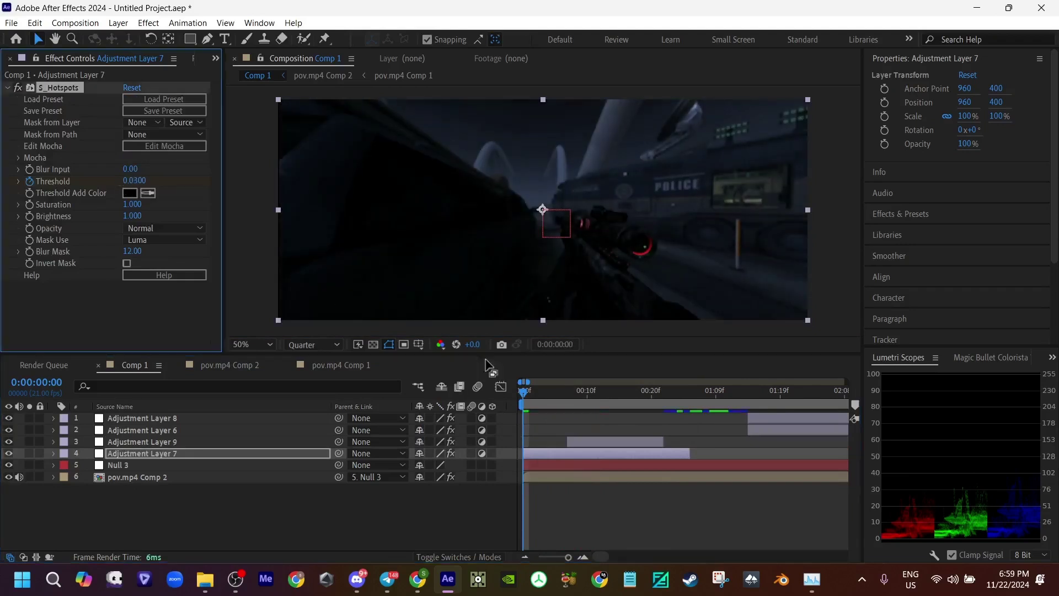
key("space")
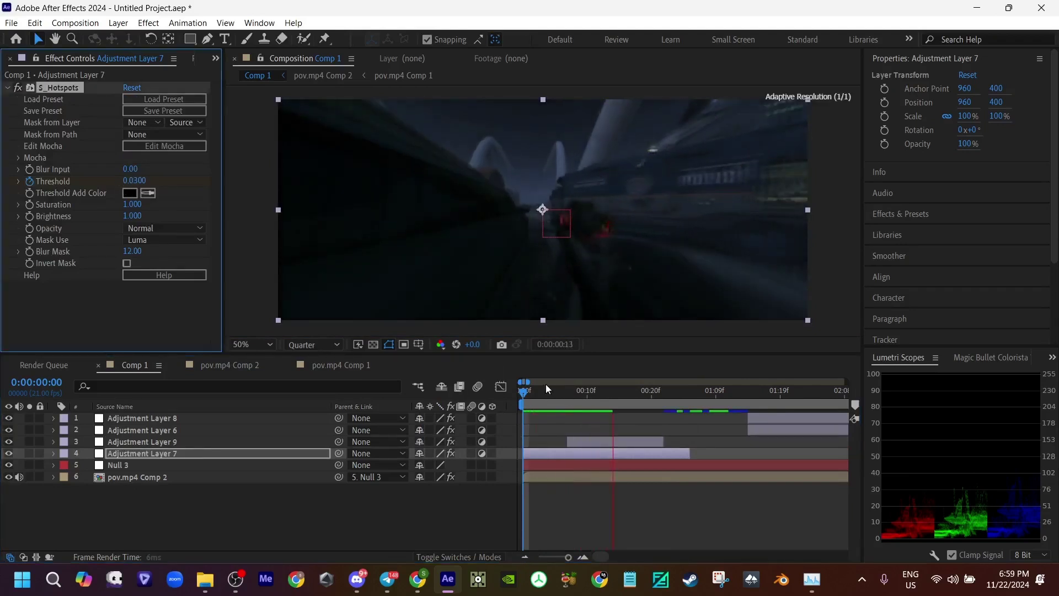
Step: Play back the opening and the scope moment at 0:00:01:14 to check the combined effects
left_click(528, 389)
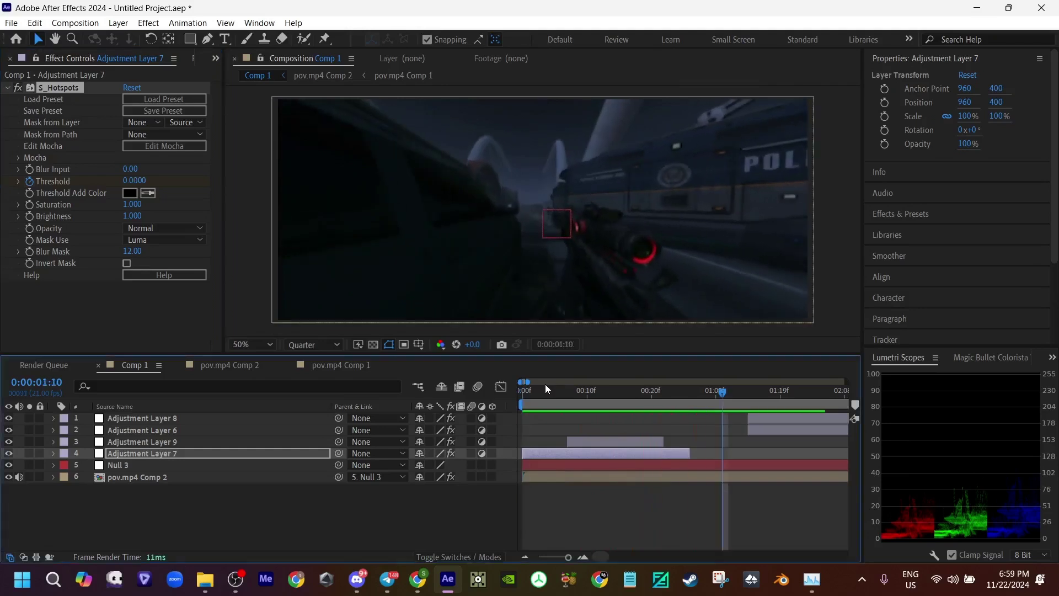
key("space")
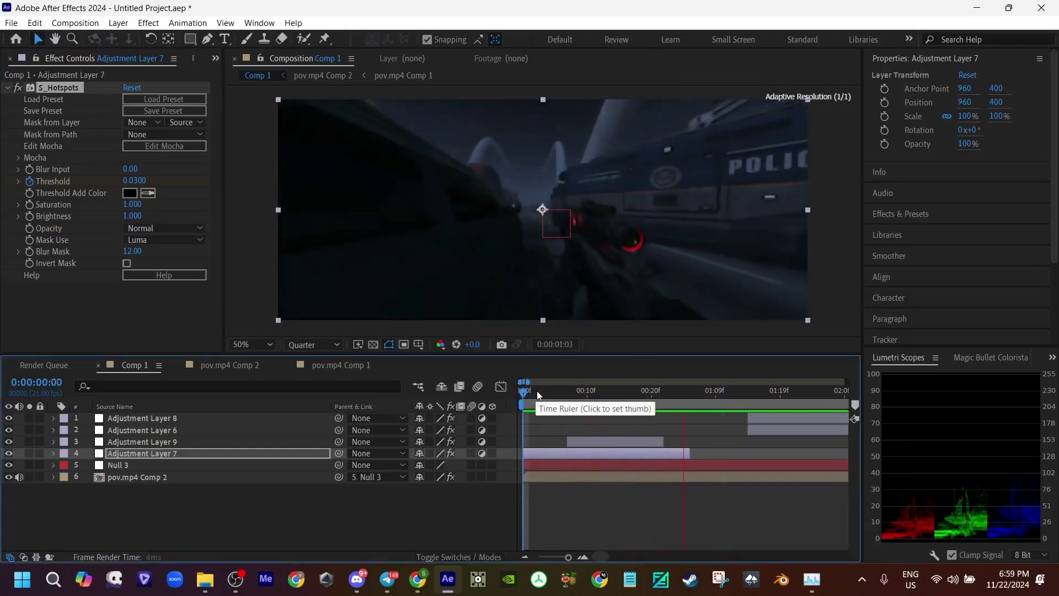
left_click(539, 390)
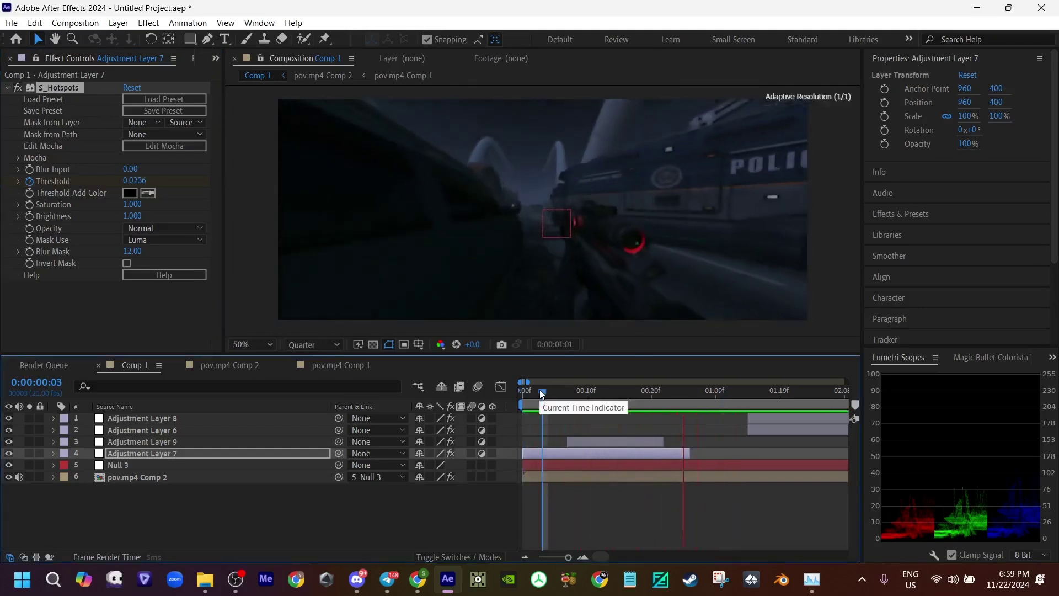
left_click_drag(540, 389, 714, 411)
scroll(711, 412, "down", 1)
left_click_drag(668, 392, 663, 419)
key("space")
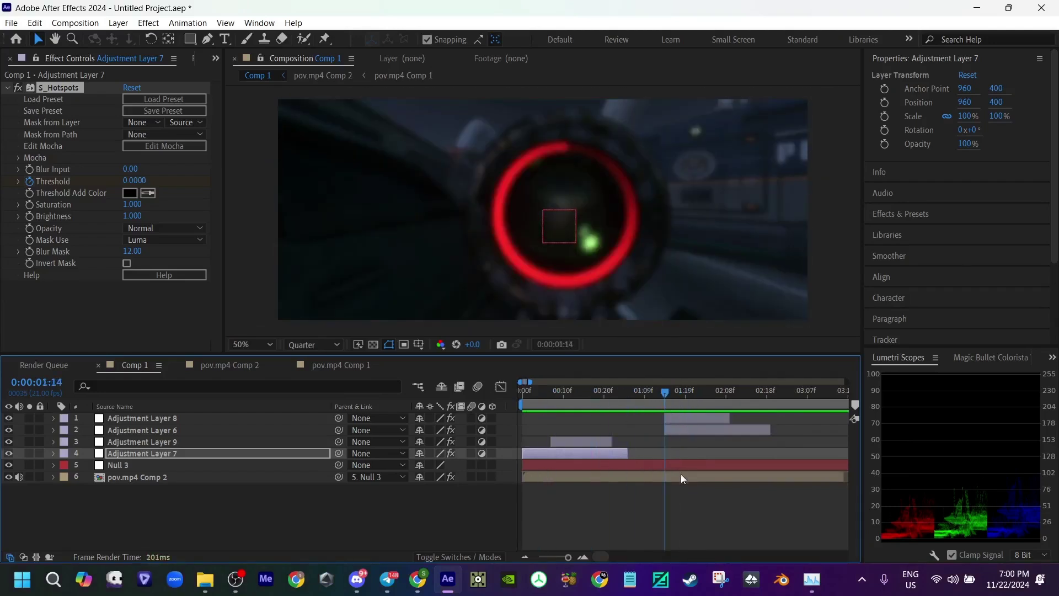
Step: Split the pov.mp4 Comp 2 layer at 0:00:01:14 and about 0:00:02:18, and duplicate the middle part
left_click(680, 475)
left_click(658, 484)
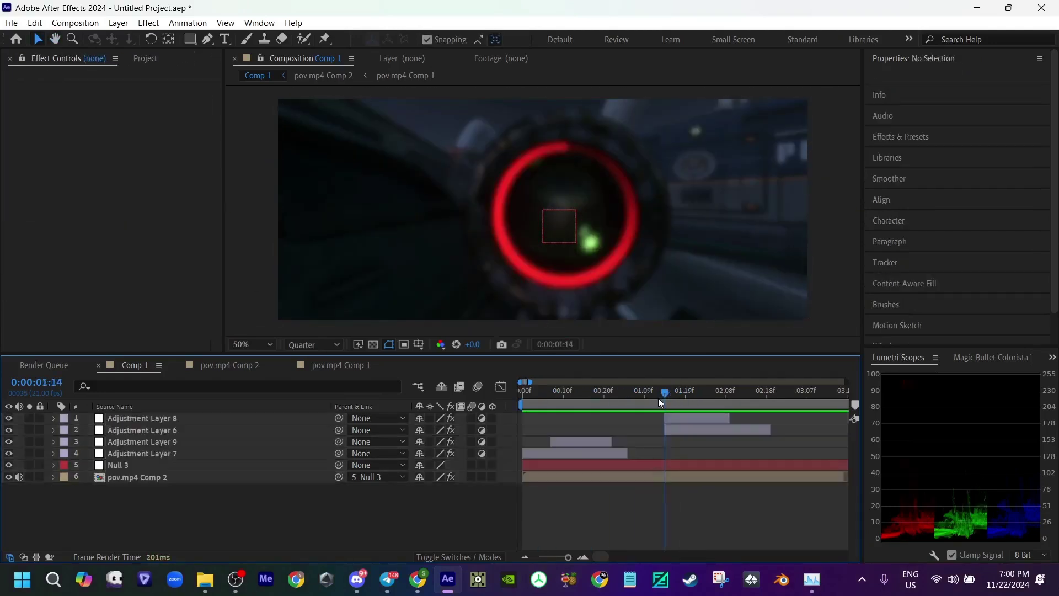
left_click_drag(657, 398, 666, 399)
left_click(656, 479)
scroll(613, 499, "right", 1)
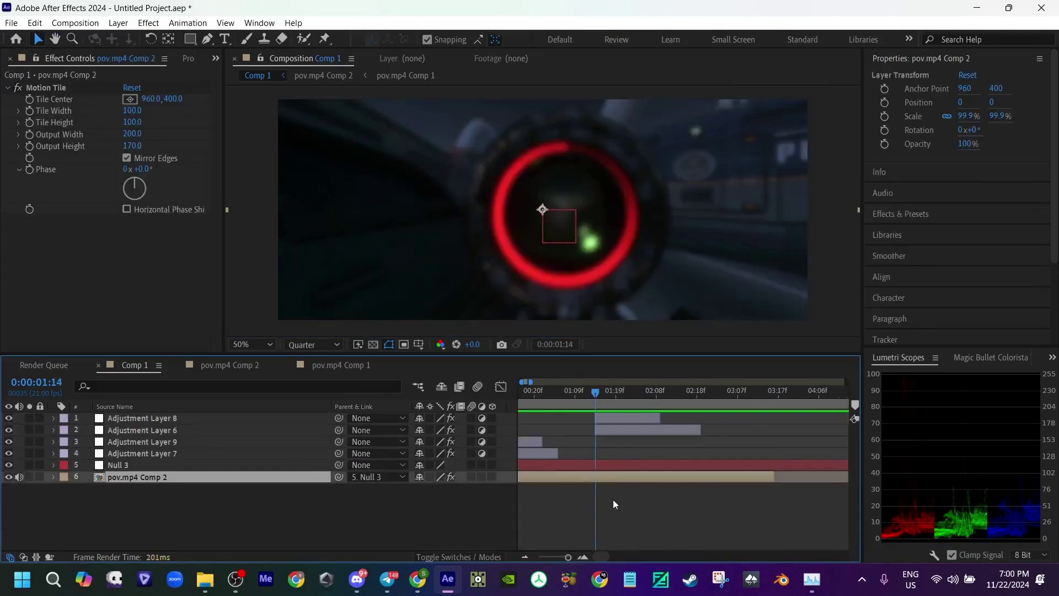
key("ctrl+shift+d")
left_click_drag(692, 394, 595, 395)
key("ctrl+shift+d")
key("ctrl+shift+d")
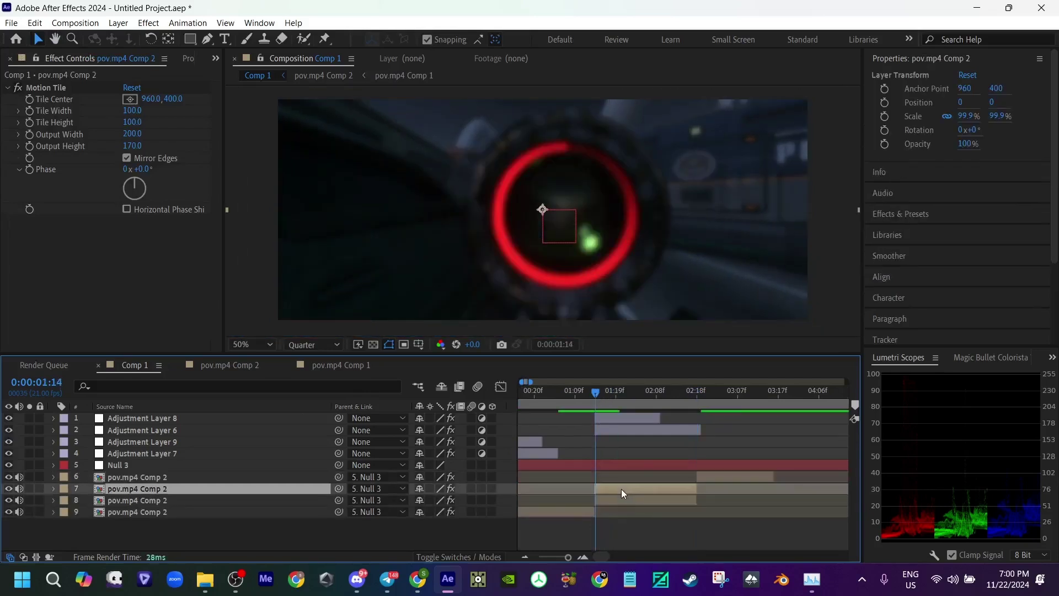
Step: Apply Motion Extractor to the duplicated middle pov.mp4 Comp 2 layer and place it above Motion Tile
key("ctrl+space")
type("motion")
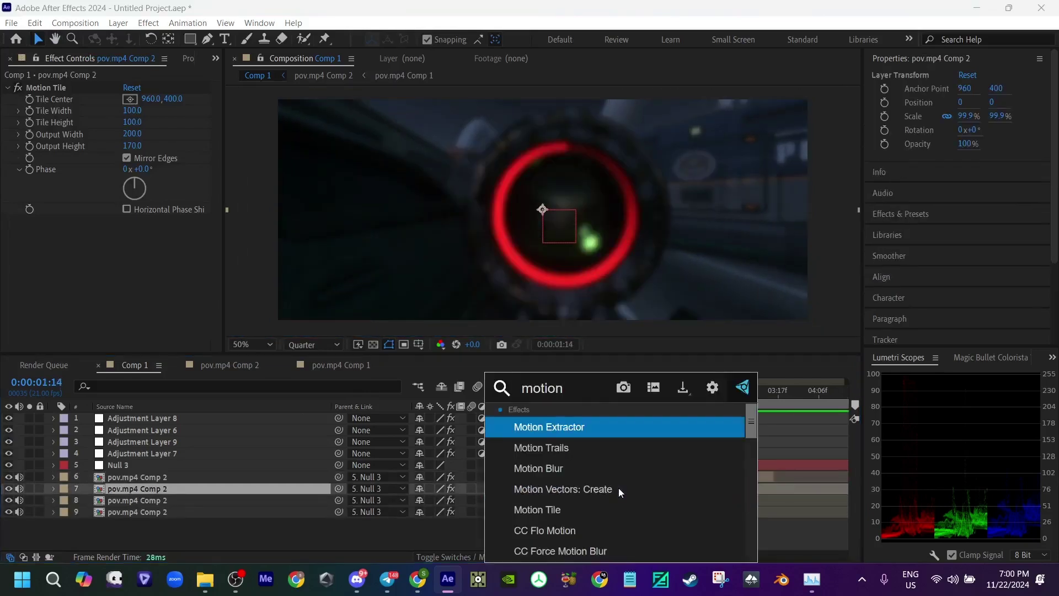
key("Return")
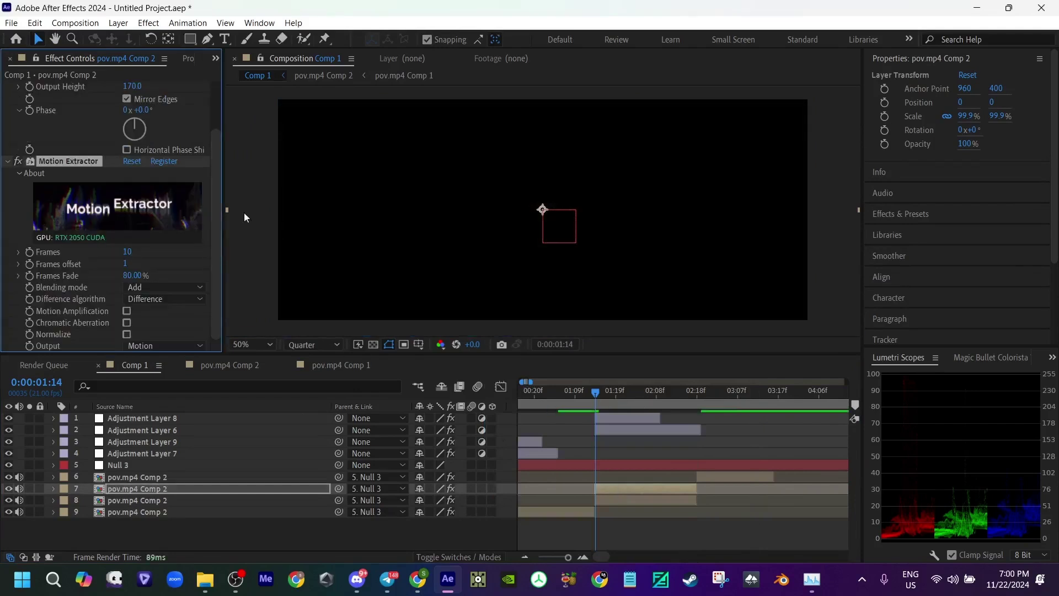
scroll(16, 151, "up", 2)
left_click(8, 88)
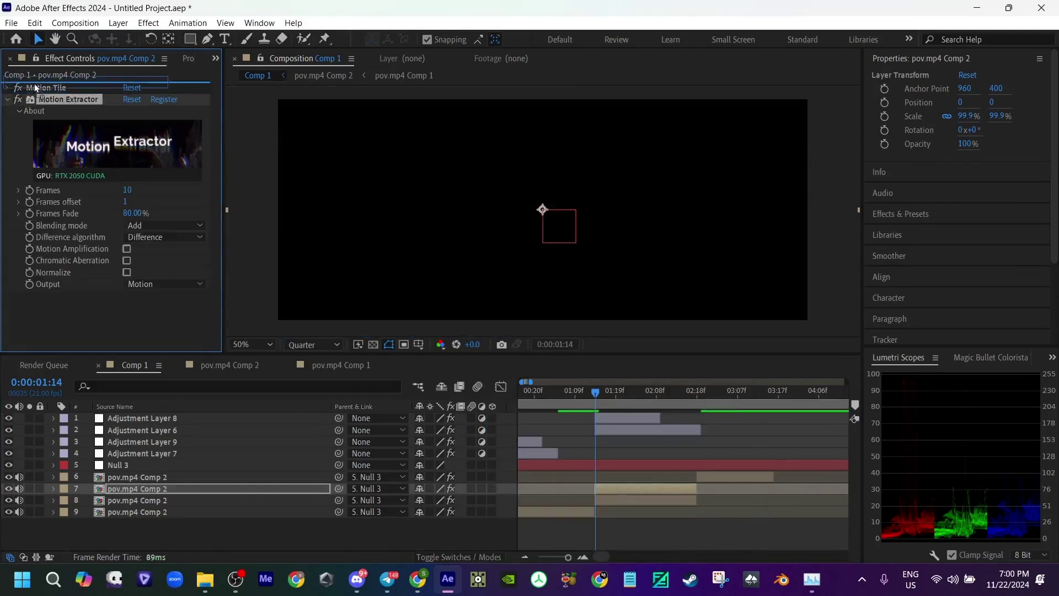
left_click_drag(34, 84, 34, 84)
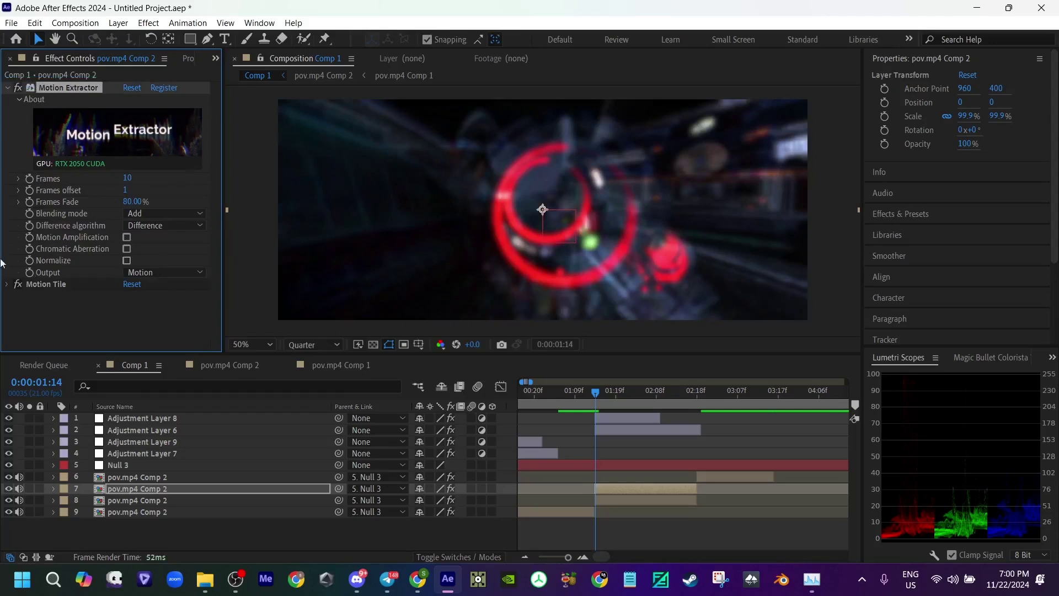
Step: Set Motion Extractor's Frames Fade to 100% and its Difference algorithm to Subtract
left_click(59, 97)
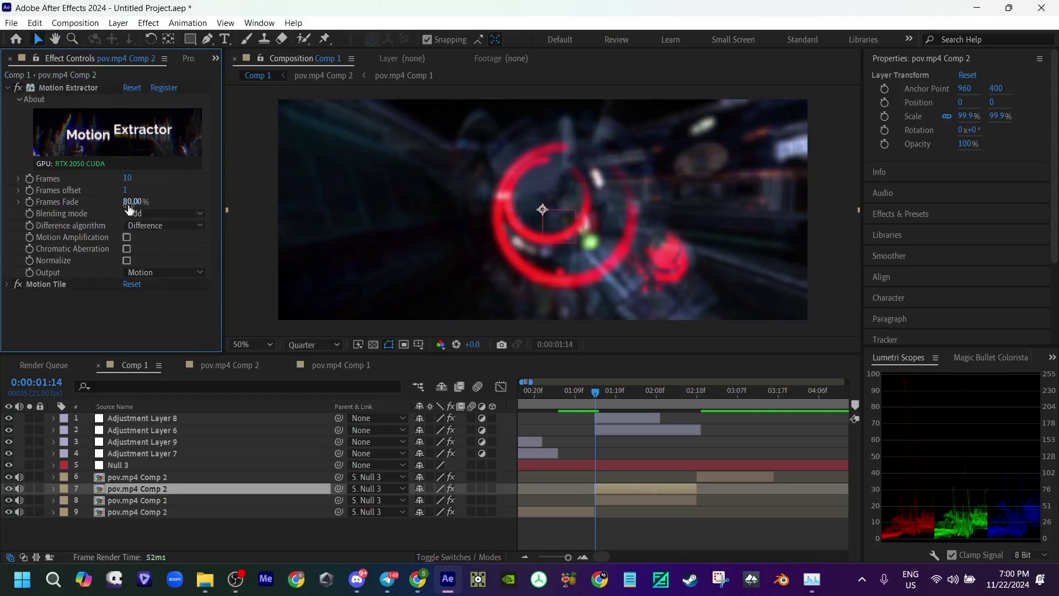
left_click_drag(119, 200, 295, 220)
left_click(172, 226)
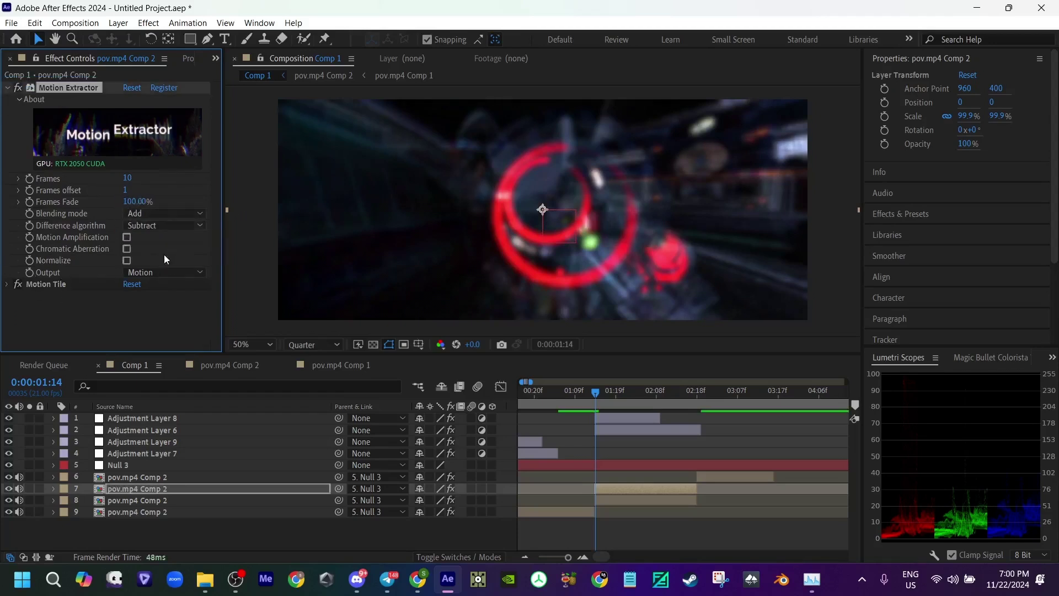
Step: Compare Motion Extractor's Source, Luma and Motion outputs at 0:00:01:14 and 0:00:02:01, and set the Output to Luma
left_click(143, 272)
left_click(160, 301)
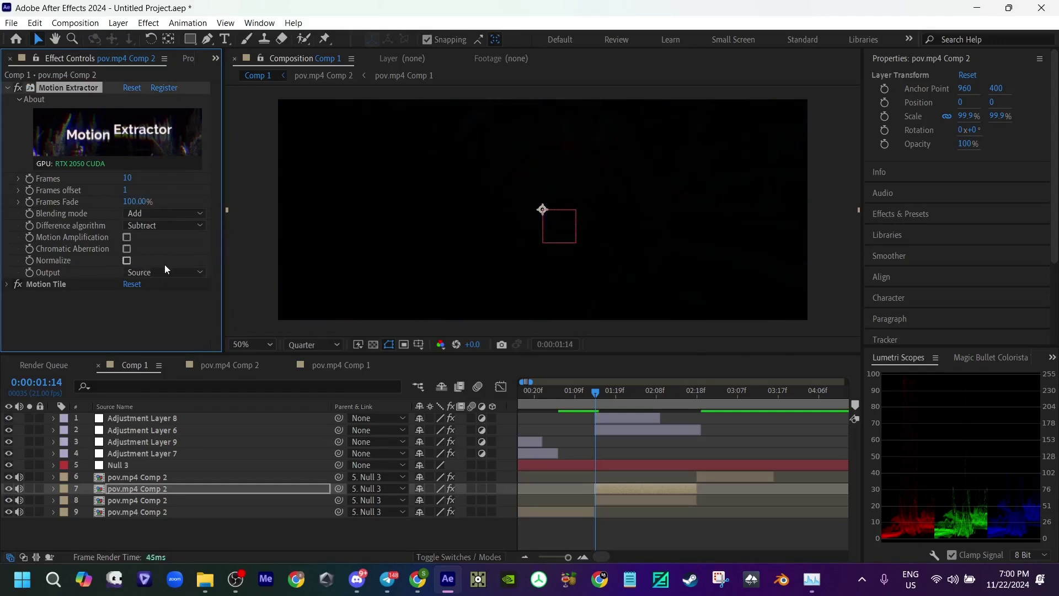
left_click(156, 272)
left_click(158, 315)
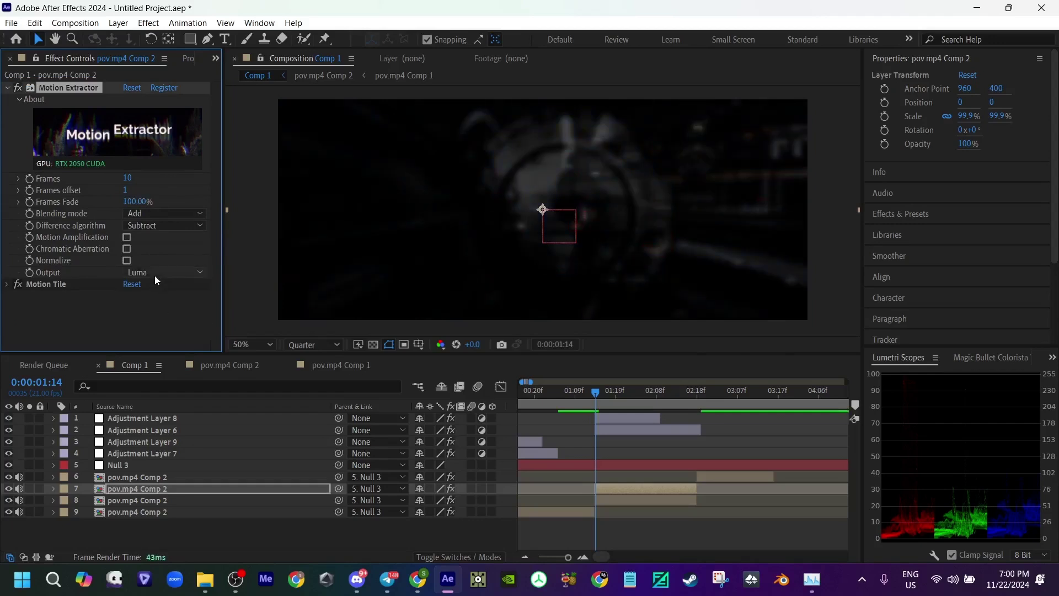
left_click_drag(603, 393, 628, 407)
left_click(165, 273)
left_click(169, 288)
left_click(142, 272)
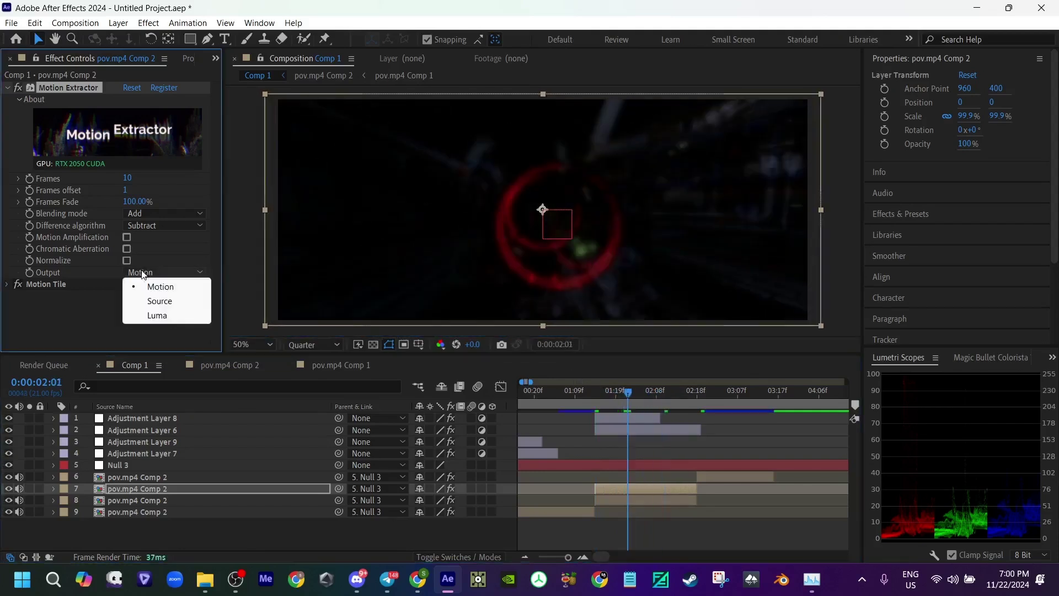
left_click(148, 312)
left_click(128, 266)
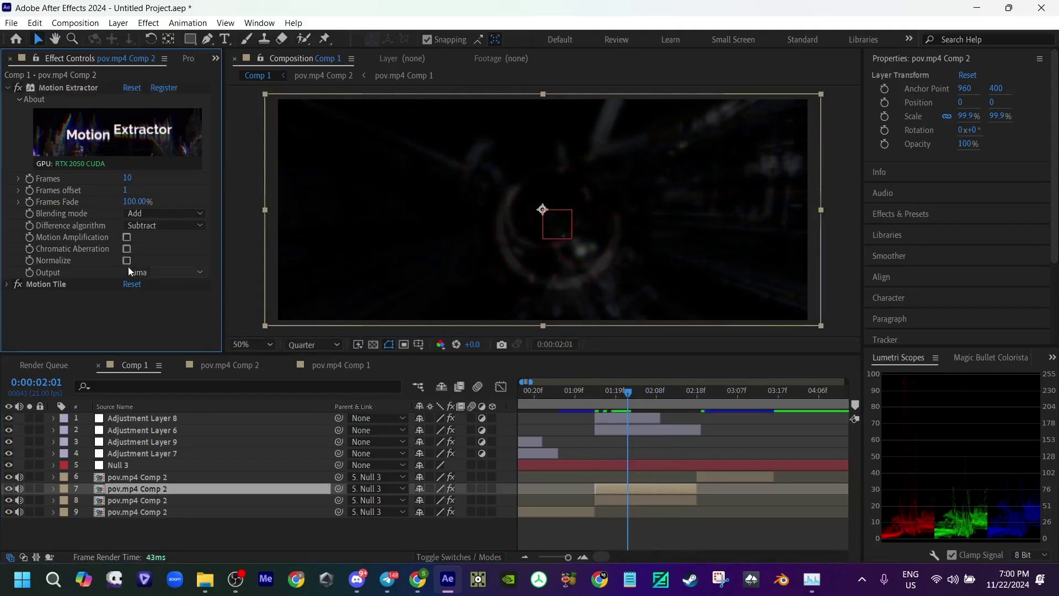
Step: Enable Normalize, Chromatic Aberration and Motion Amplification in Motion Extractor, and preview the clip from just before 0:00:01:14
left_click(126, 260)
left_click(126, 248)
left_click(126, 237)
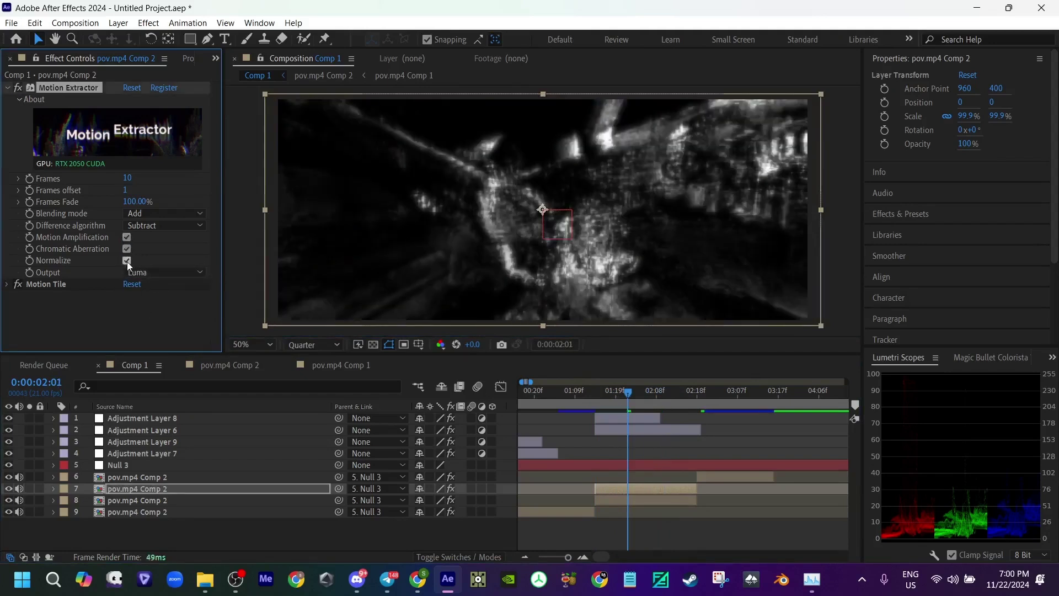
left_click(596, 395)
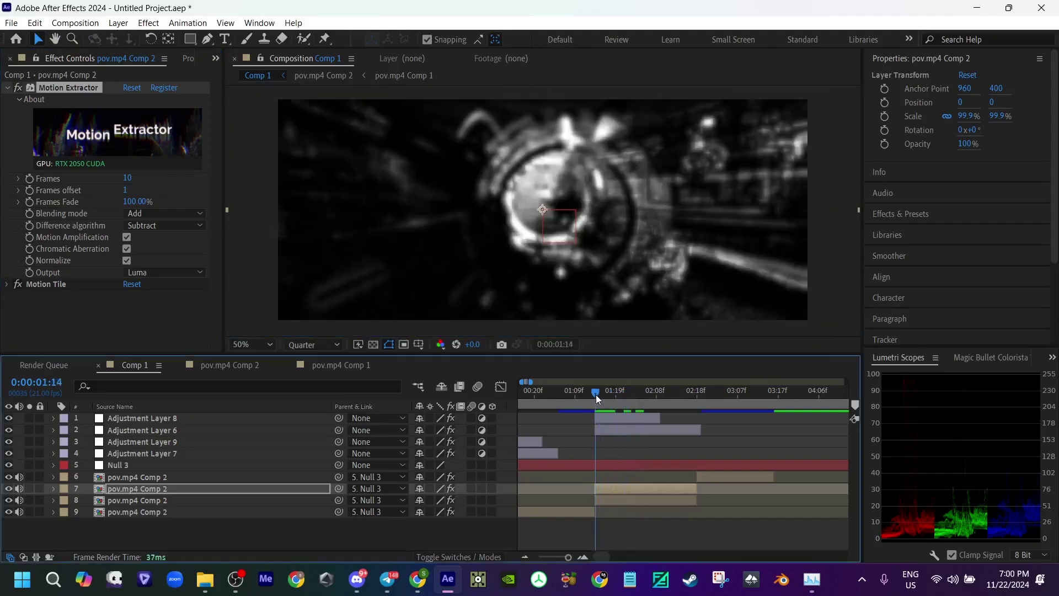
key("=")
left_click(568, 391)
key("space")
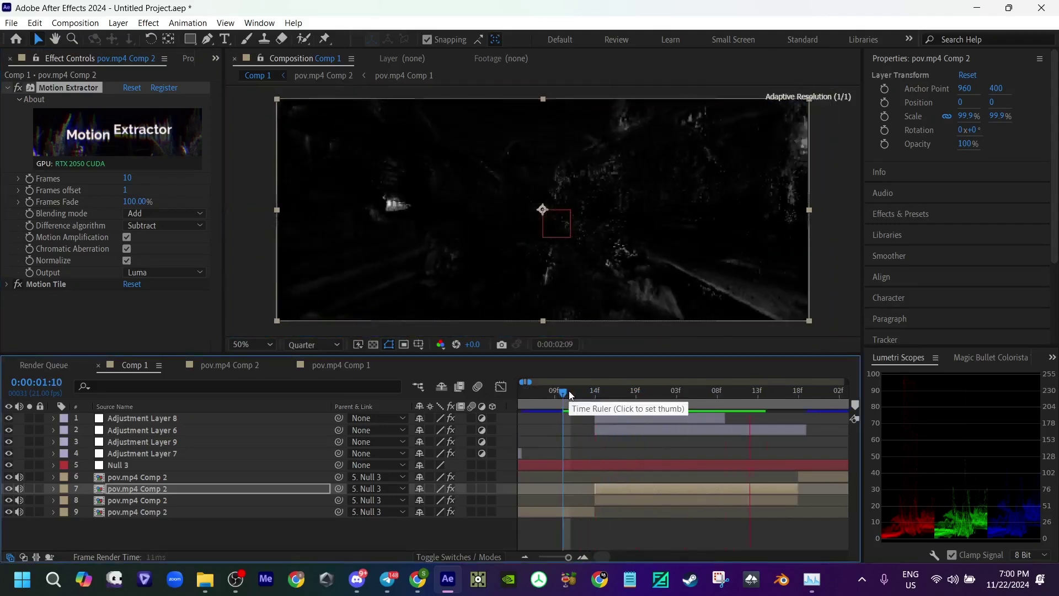
left_click(568, 391)
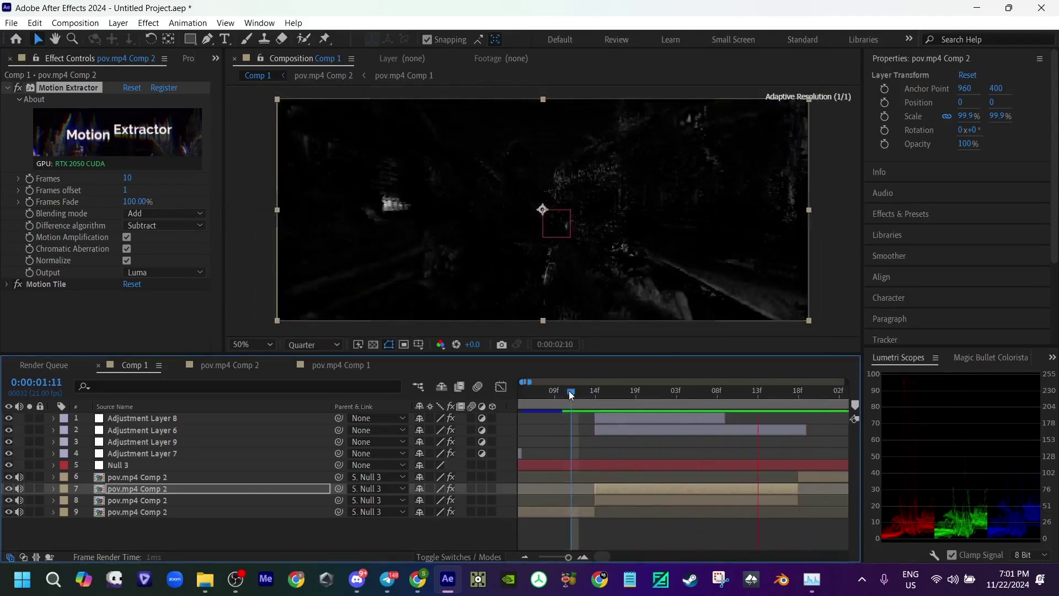
left_click_drag(569, 393, 588, 399)
Step: Apply Gradient Wipe to the duplicated layer and place it between Motion Extractor and Motion Tile
left_click(7, 87)
key("ctrl+space")
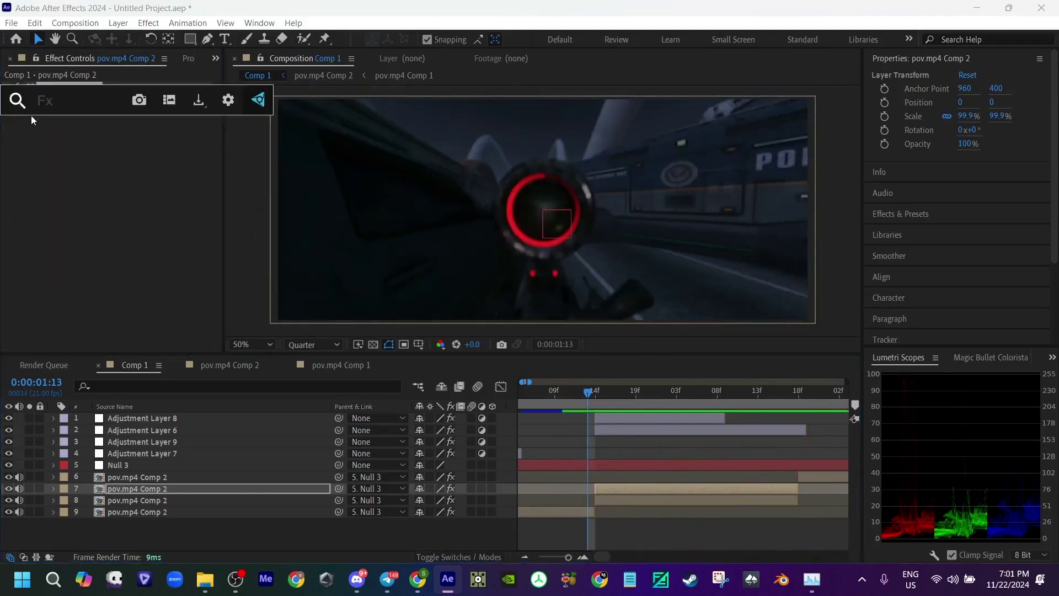
type("gradi")
left_click(55, 160)
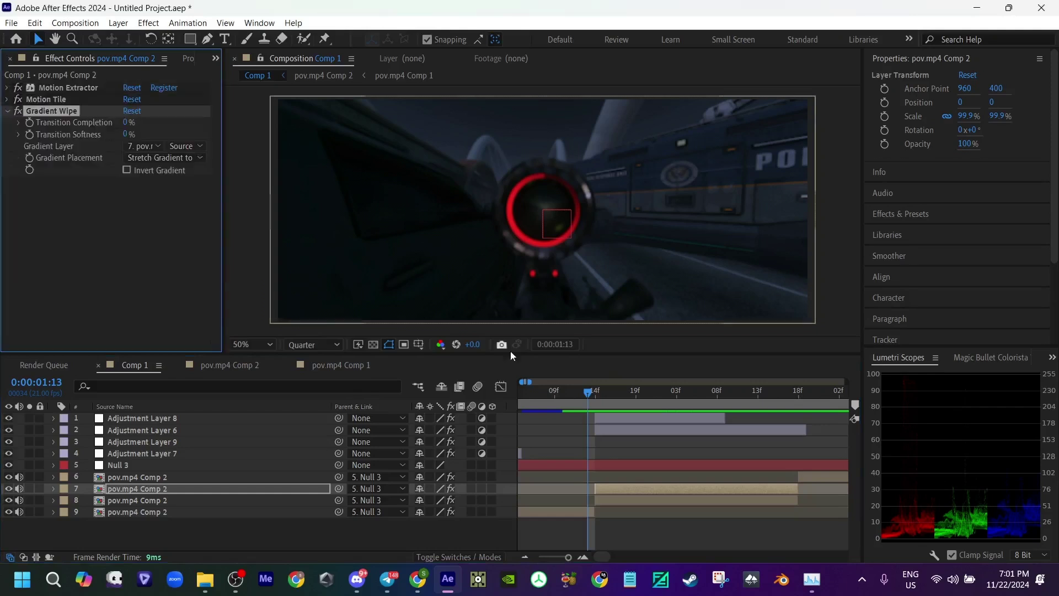
left_click(593, 395)
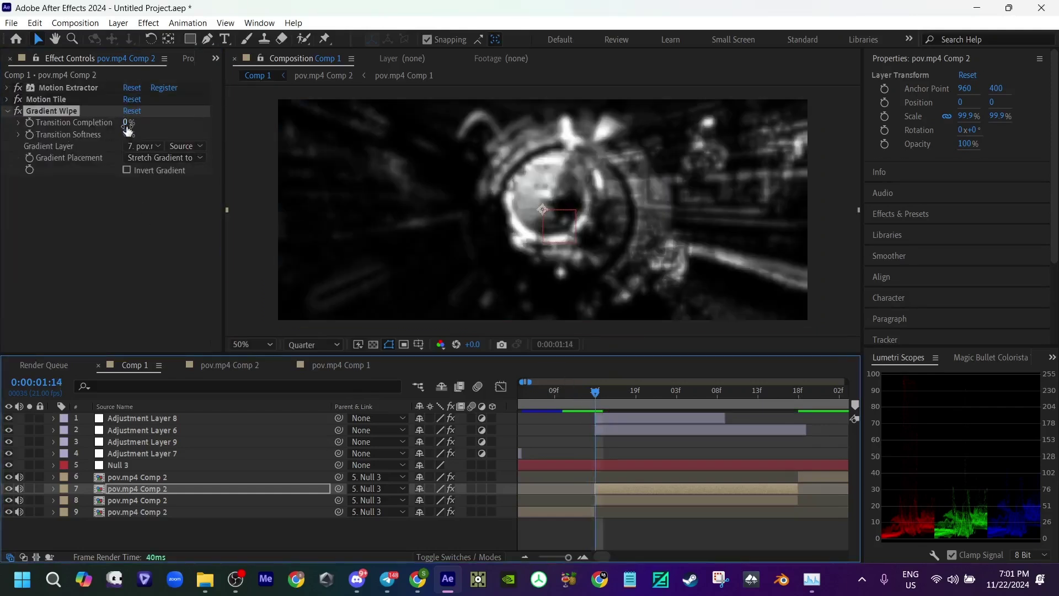
left_click_drag(50, 110, 49, 95)
Step: Keyframe Gradient Wipe's Transition Completion from 28% at 0:00:01:14 to 5% at 0:00:02:08
left_click_drag(128, 110, 149, 117)
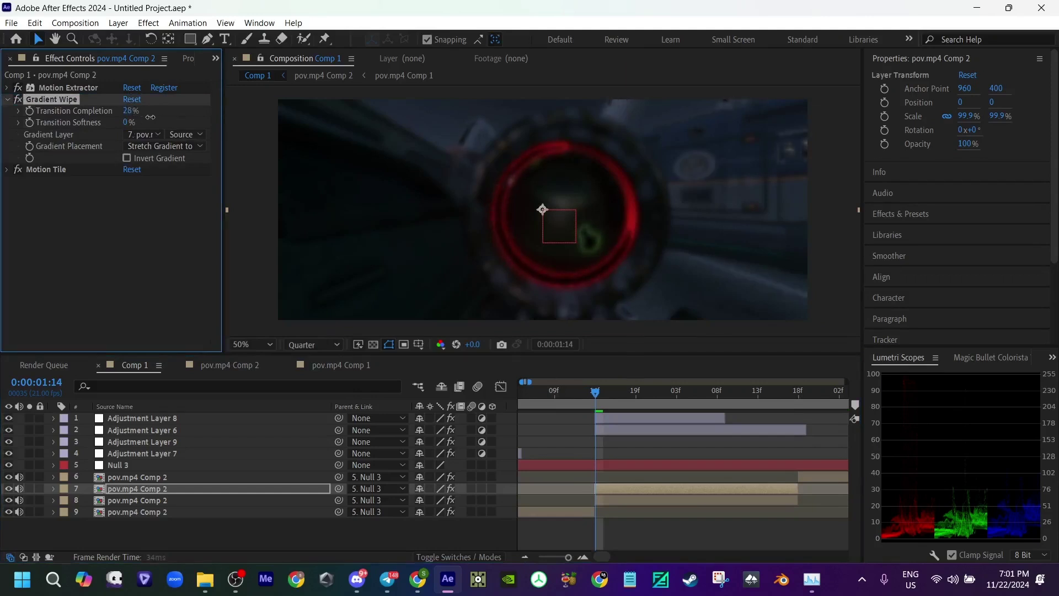
key("u")
left_click_drag(597, 392, 717, 398)
left_click_drag(125, 110, 105, 110)
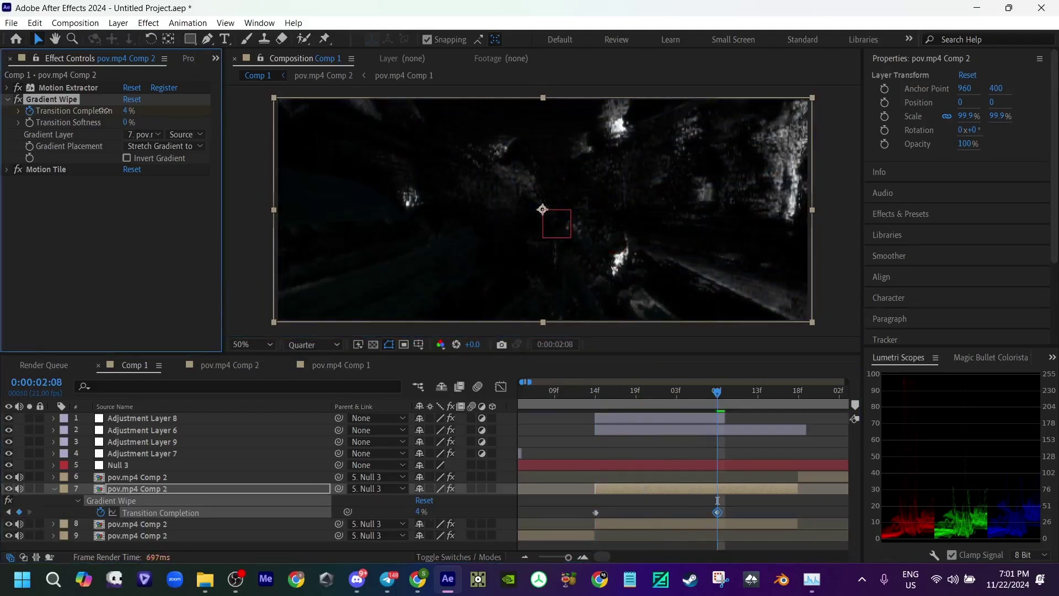
Step: Try the second Transition Completion keyframe at 0:00:02:15 and play back the transition from earlier in the clip
left_click_drag(711, 395, 566, 402)
key("space")
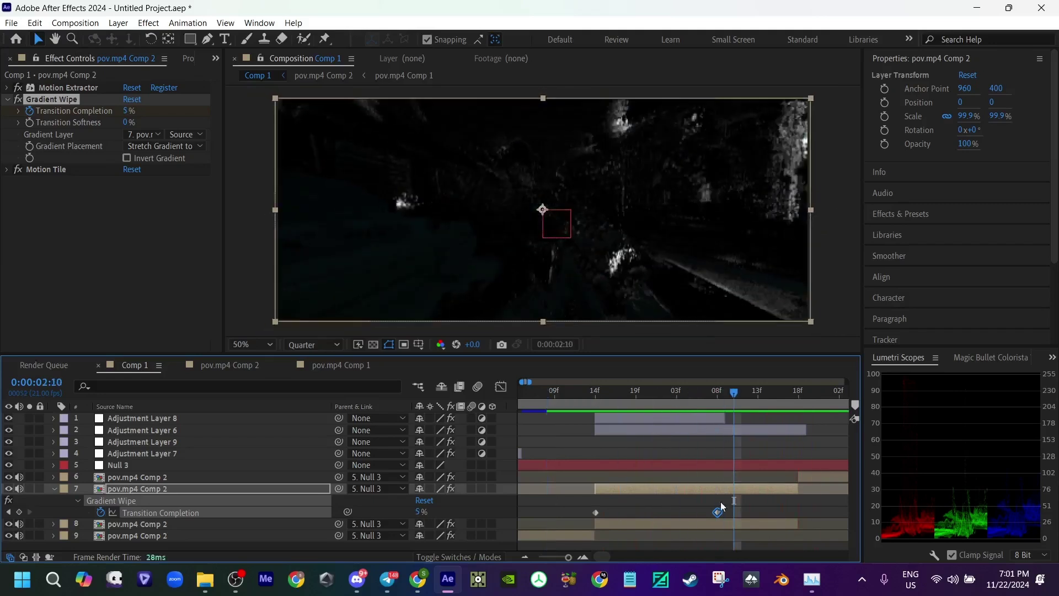
mouse_move(771, 513)
left_mouse_down()
mouse_move(779, 513)
mouse_move(724, 511)
mouse_move(780, 512)
left_mouse_up()
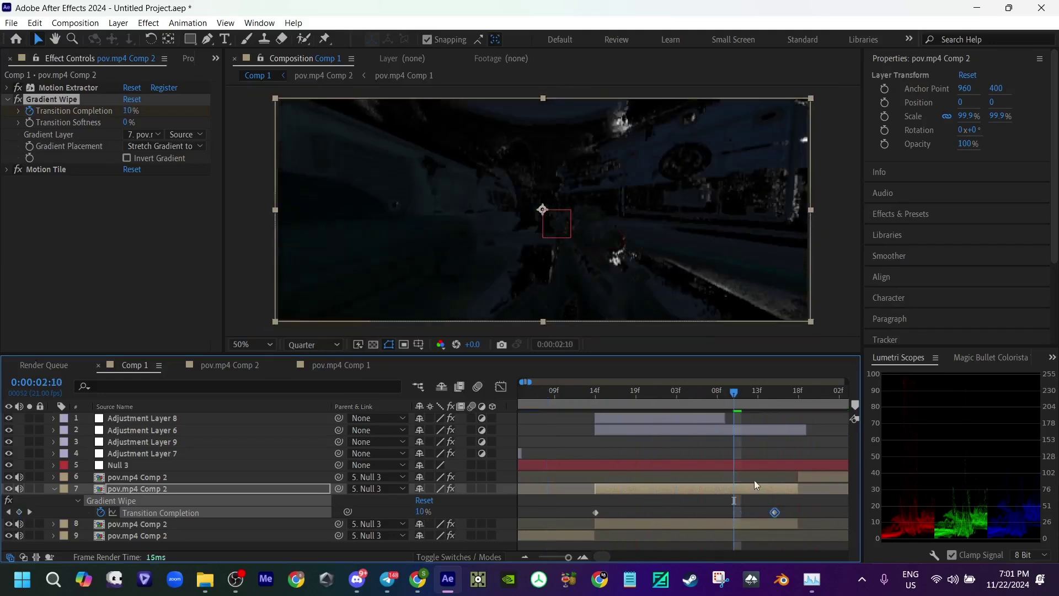
key("space")
left_click_drag(762, 406, 517, 409)
key("space")
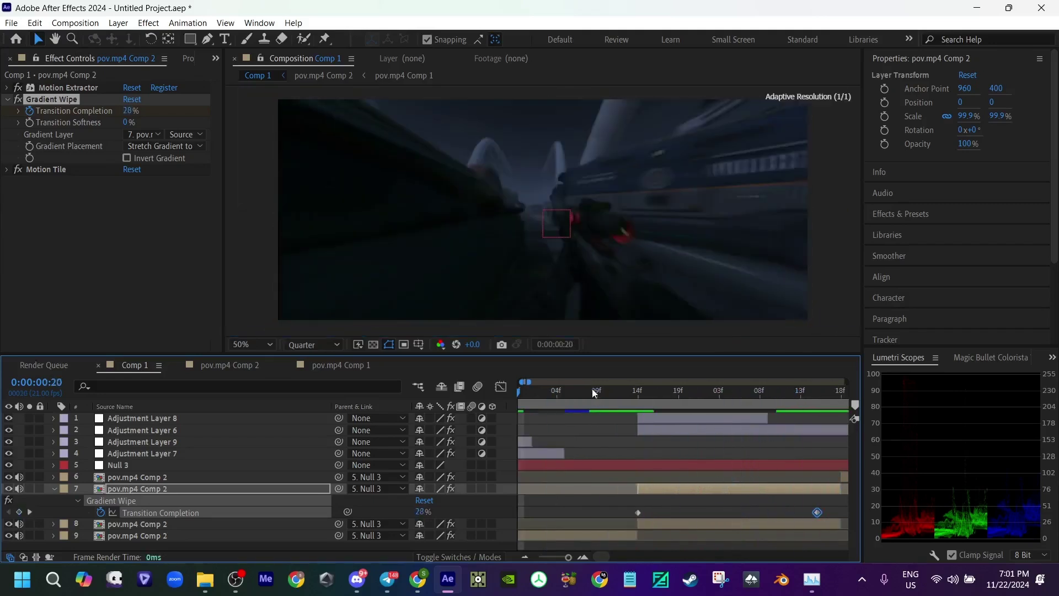
key("minus")
key("minus")
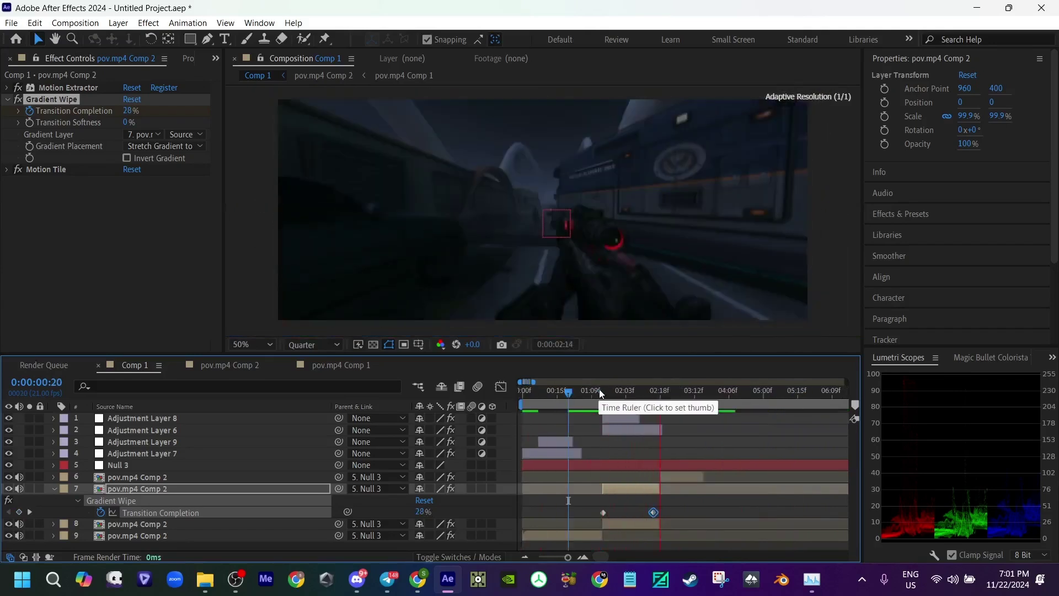
left_click(599, 394)
key("space")
key("space")
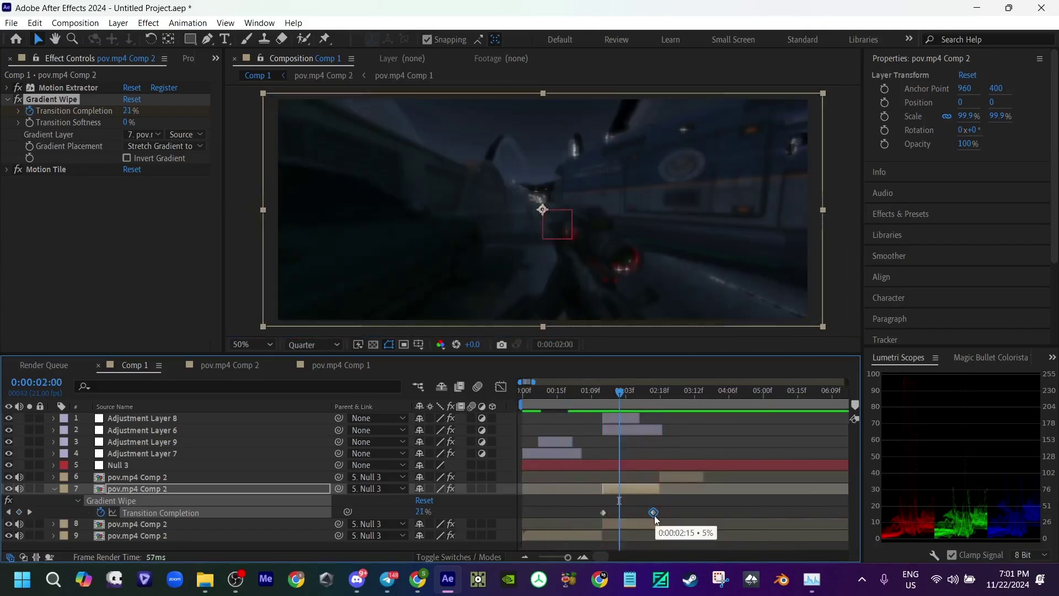
Step: Move the second Transition Completion keyframe to 0:00:02:05, set the first one to 33%, and preview the wipe
left_click_drag(654, 513, 631, 513)
left_click(602, 394)
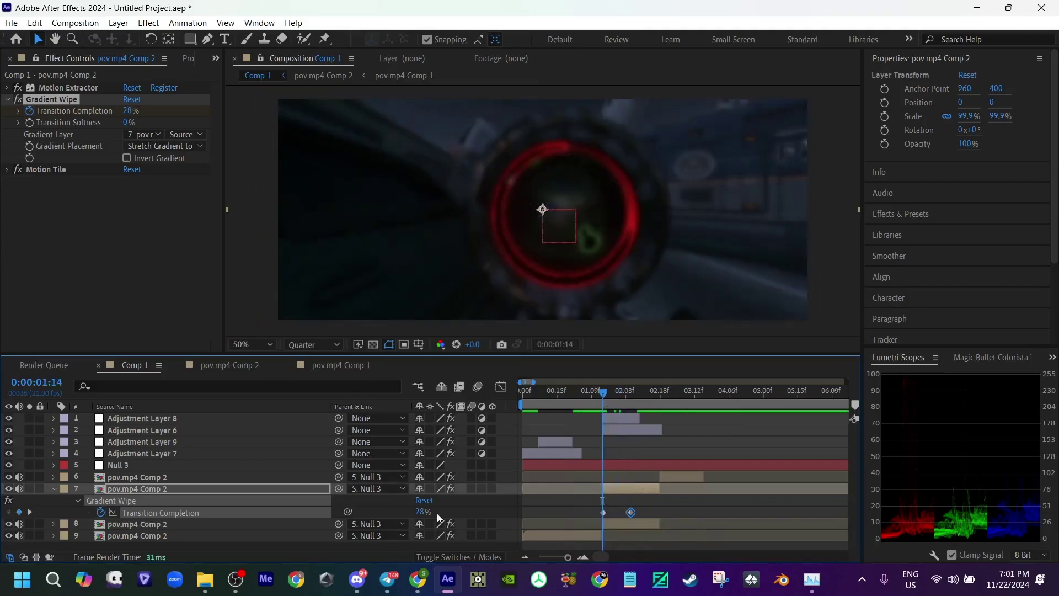
left_click_drag(424, 511, 425, 511)
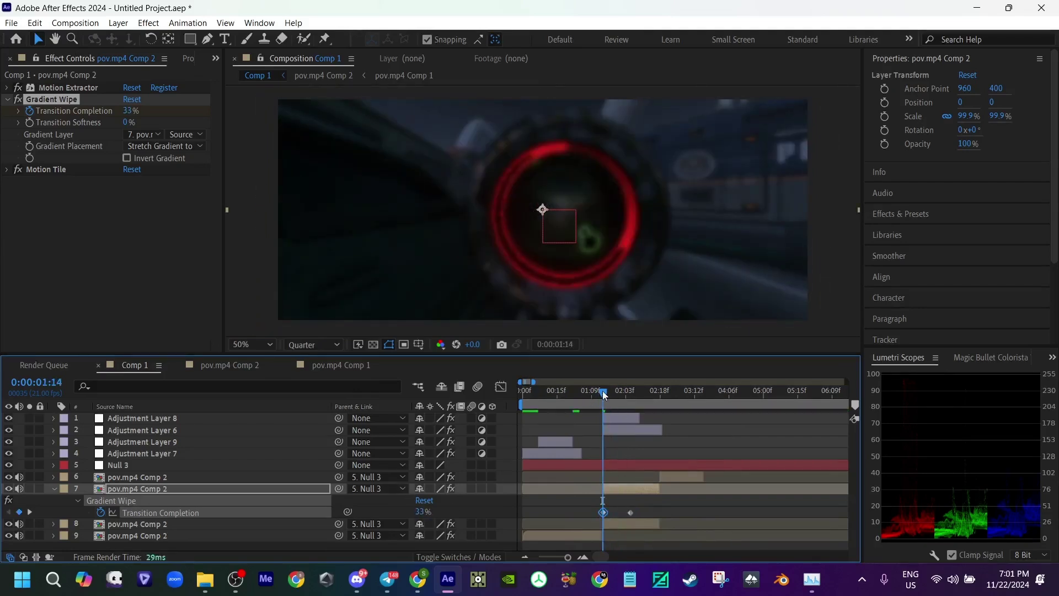
left_click_drag(603, 392, 633, 409)
key("space")
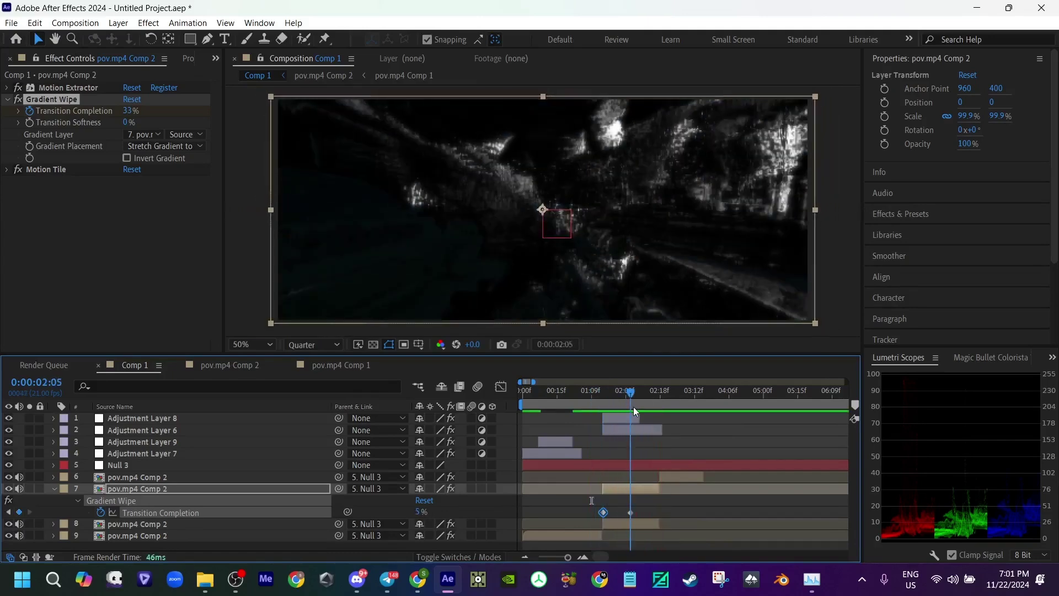
Step: Set Gradient Wipe's Transition Softness to 4% and Transition Completion to 5% at 0:00:02:05, and preview from 0:00:01:09
left_click_drag(421, 511, 417, 513)
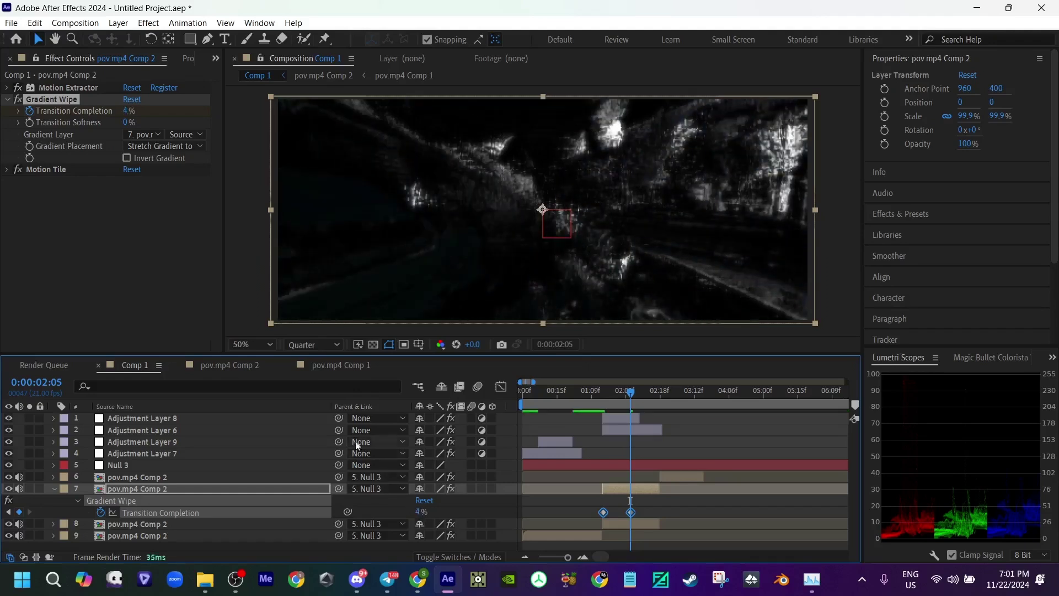
left_click_drag(126, 123, 131, 124)
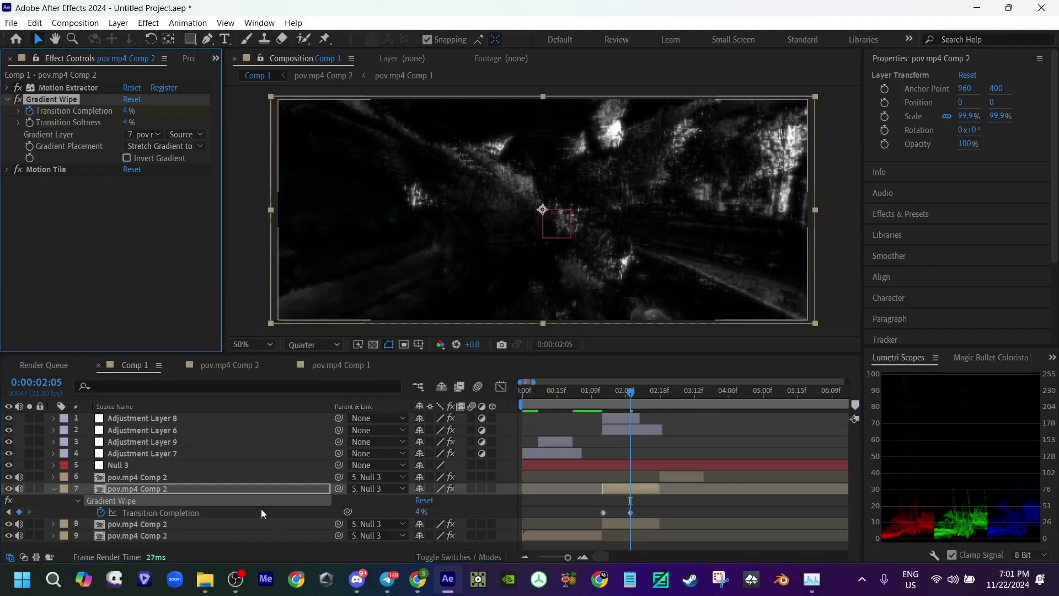
left_click_drag(417, 513, 416, 514)
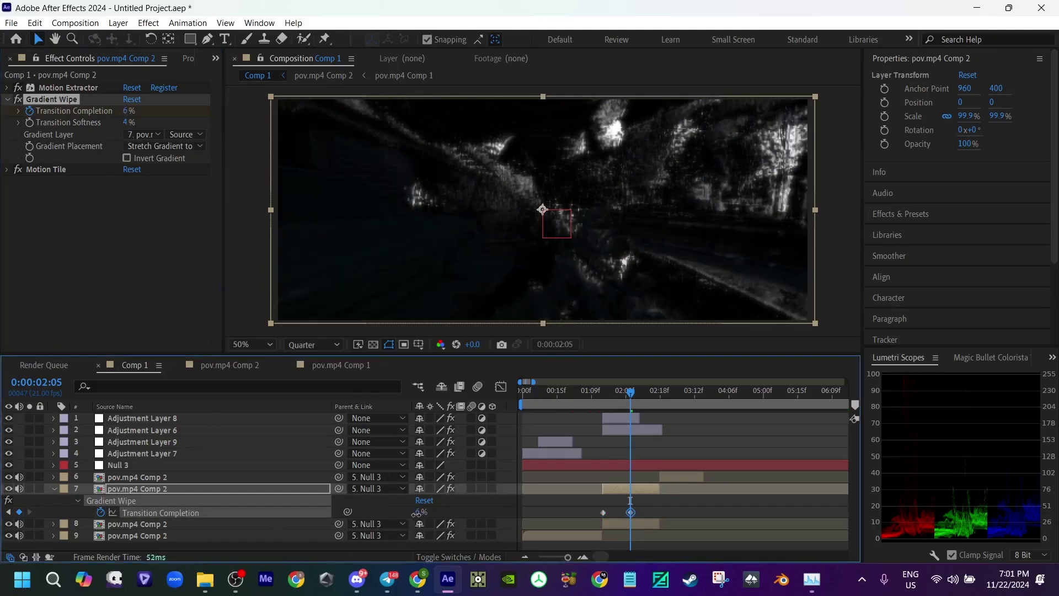
left_click(717, 446)
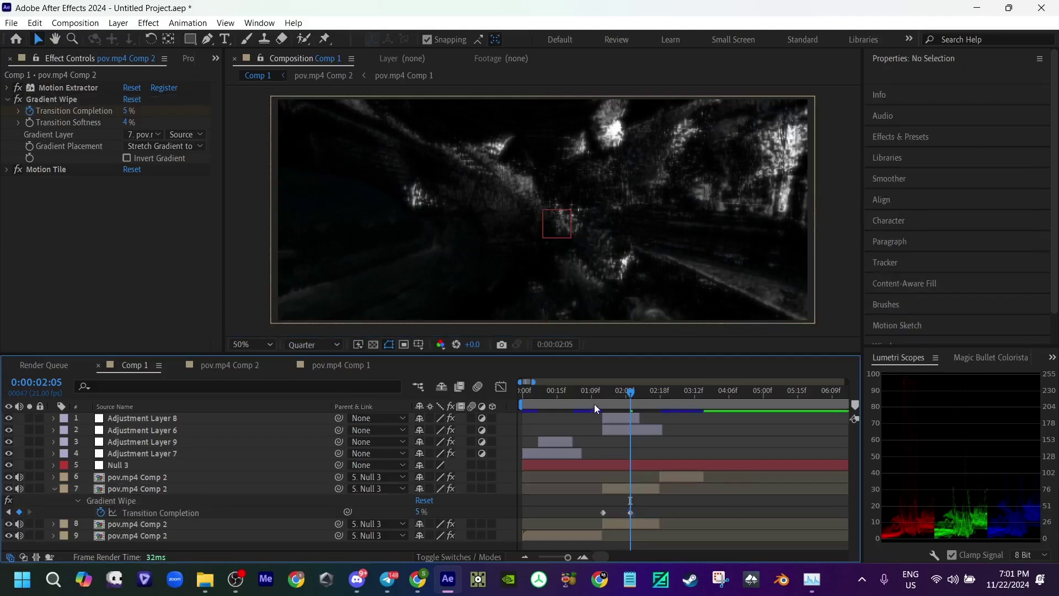
left_click(591, 394)
key("space")
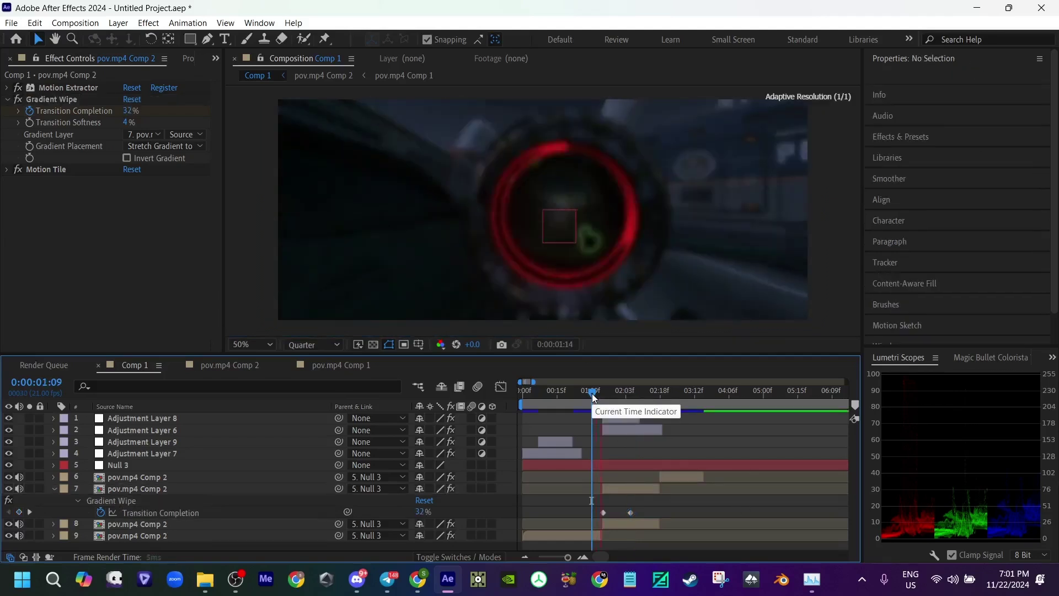
left_click_drag(594, 397, 646, 475)
Step: Apply Tint to the duplicated layer and place it between Gradient Wipe and Motion Tile
left_click(635, 489)
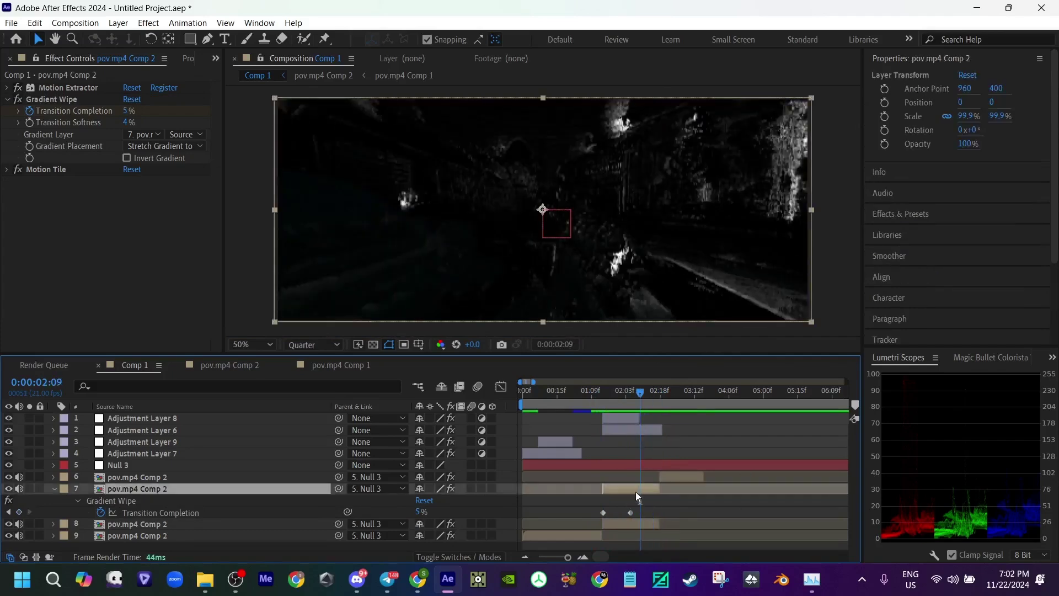
key("ctrl+space")
type("tint")
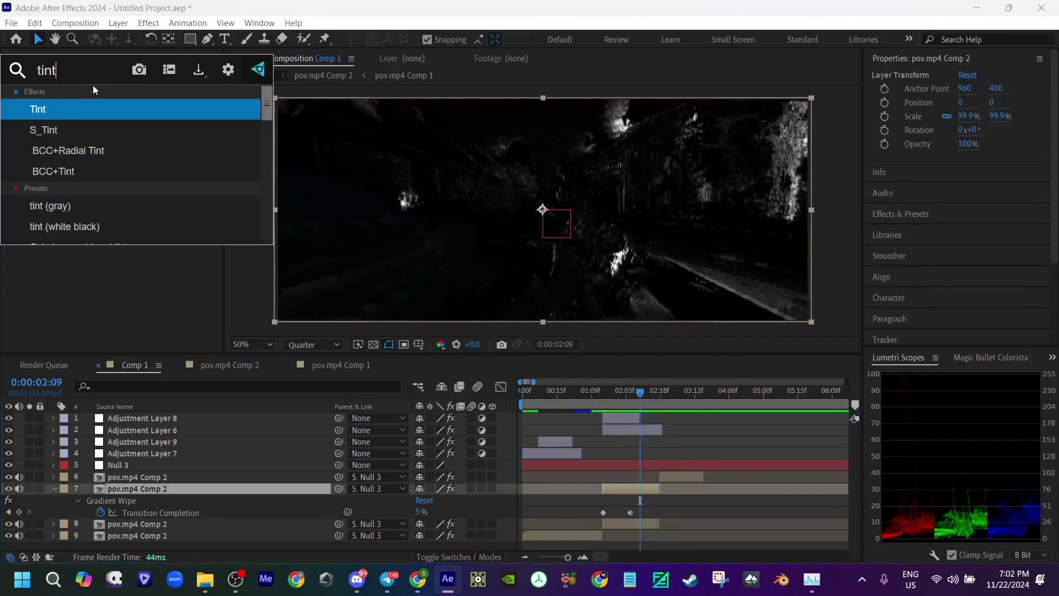
key("Return")
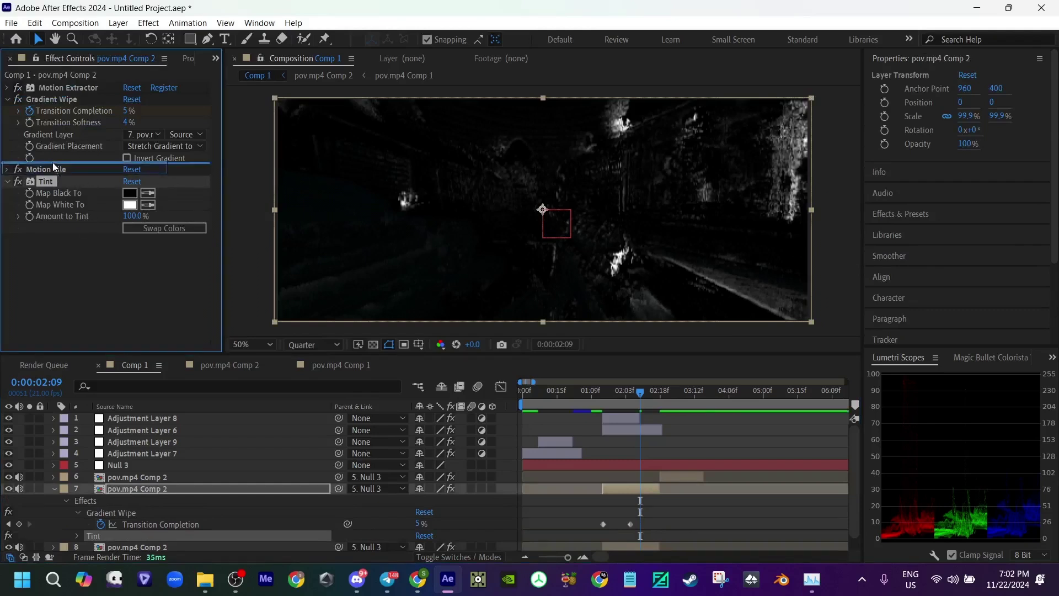
left_click_drag(53, 163, 52, 163)
Step: Try mapping Tint's white to red, check it at 0:00:02:04, and delete the Tint effect
left_click(130, 193)
left_click_drag(805, 397, 933, 285)
left_click(959, 378)
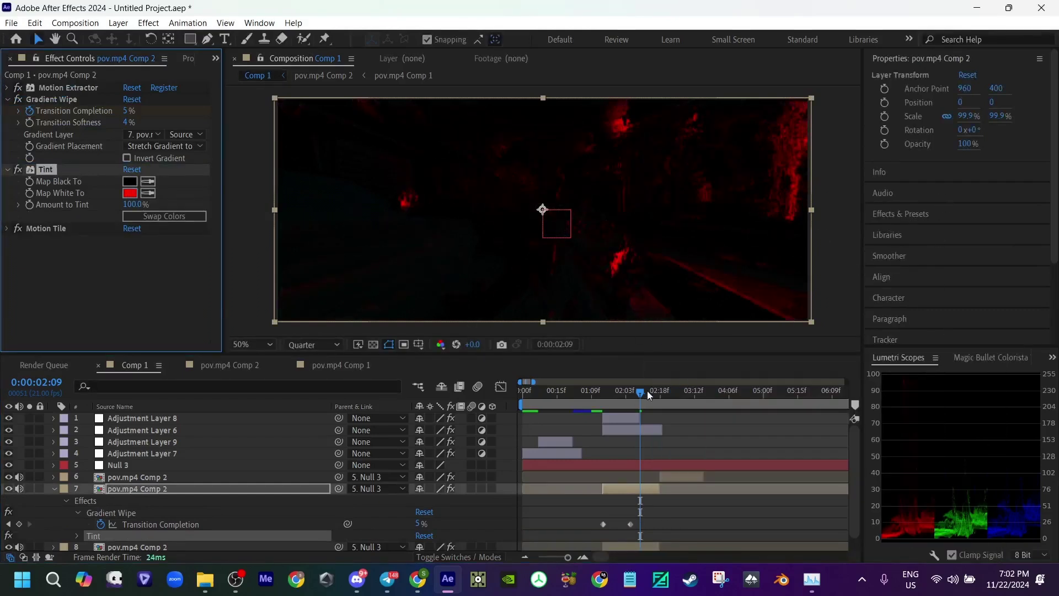
left_click_drag(647, 390, 628, 392)
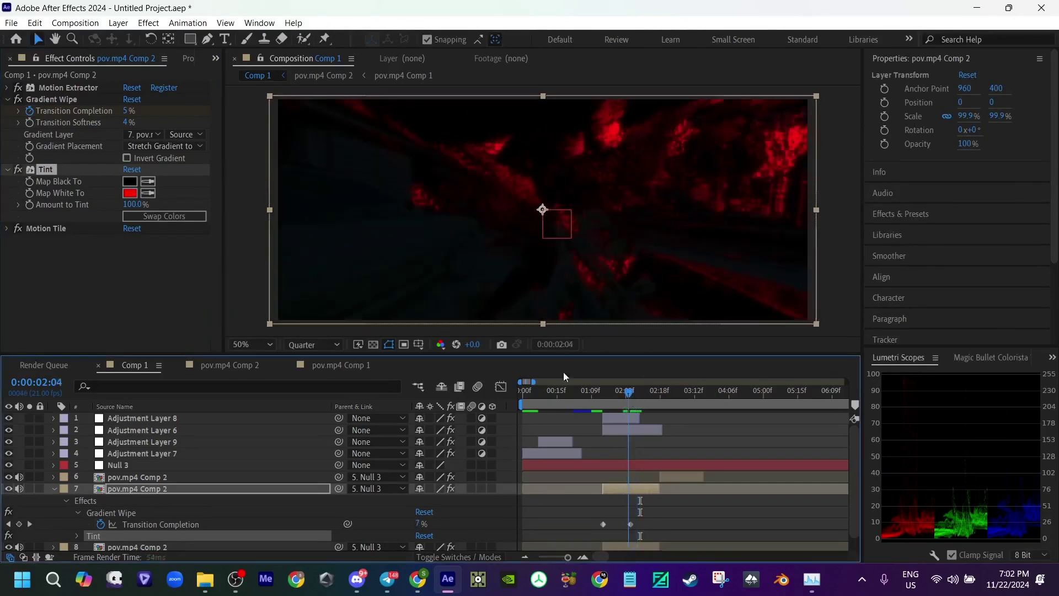
left_click(39, 174)
key("Delete")
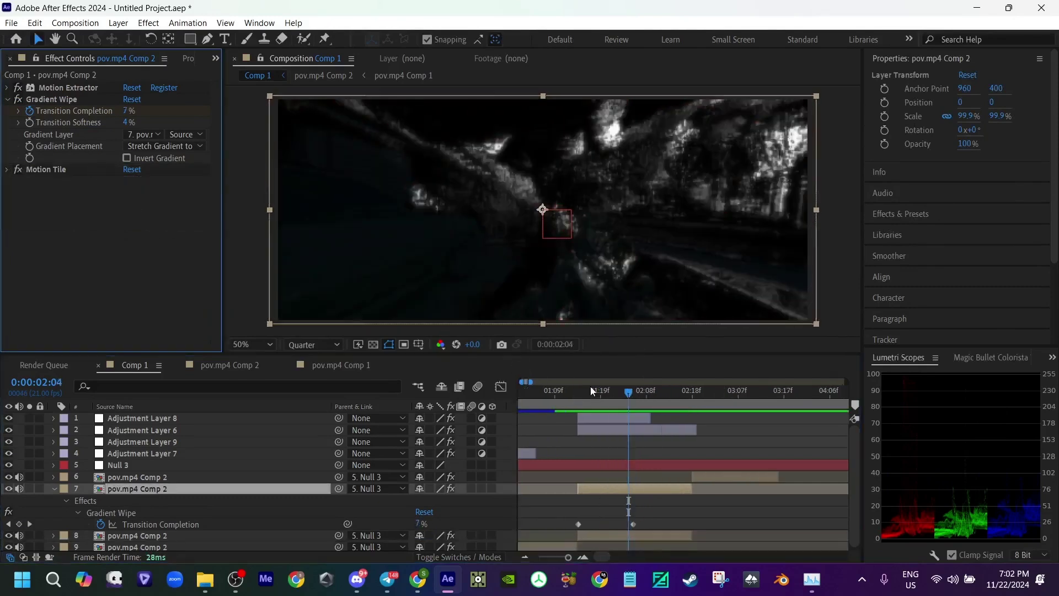
Step: Play the composition from the start to review the combined effects
left_click_drag(590, 386, 418, 400)
key("space")
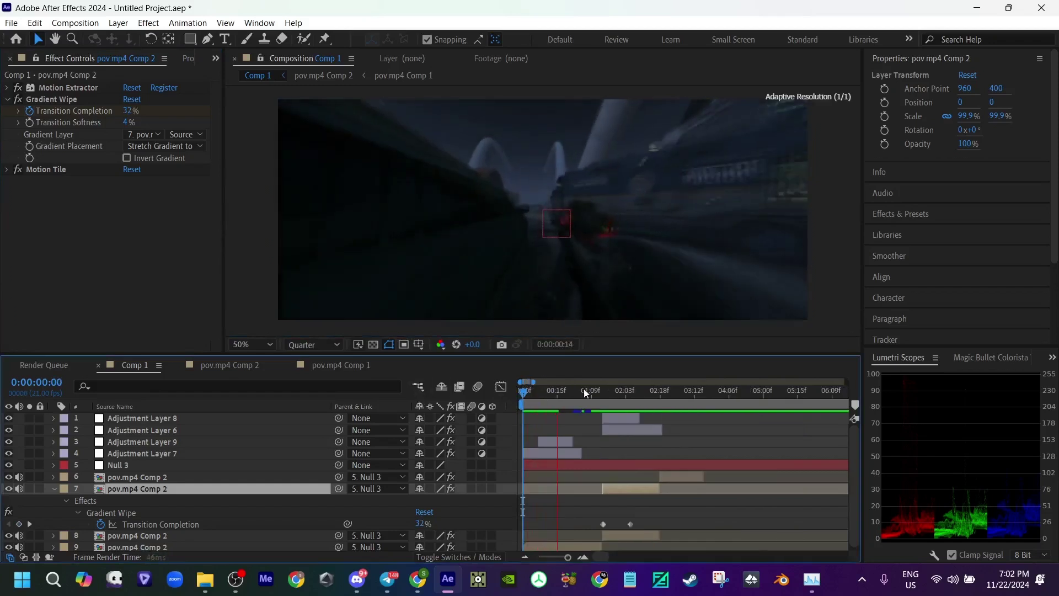